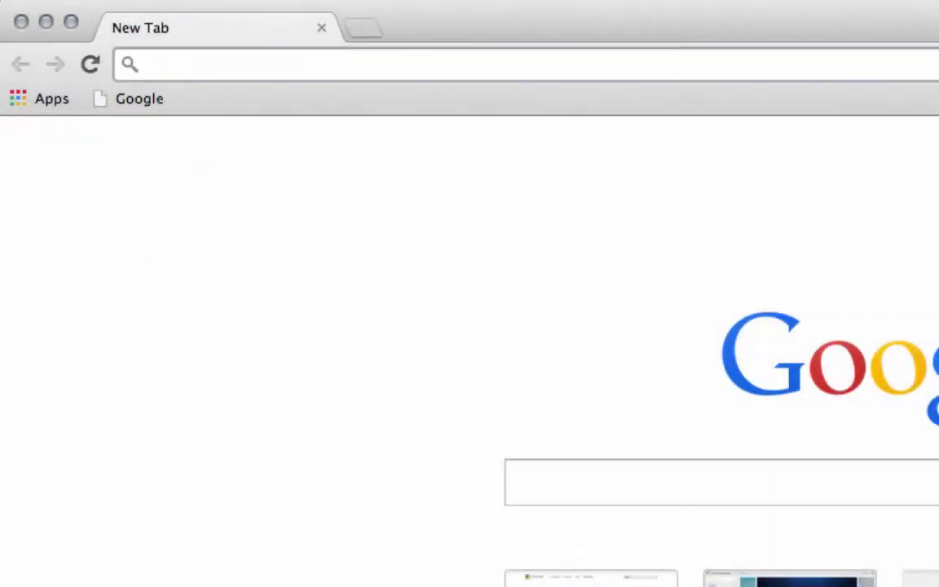
# Open education.weebly.com and skip the Weebly for Education welcome form.
pyautogui.write('education.weebly.co')
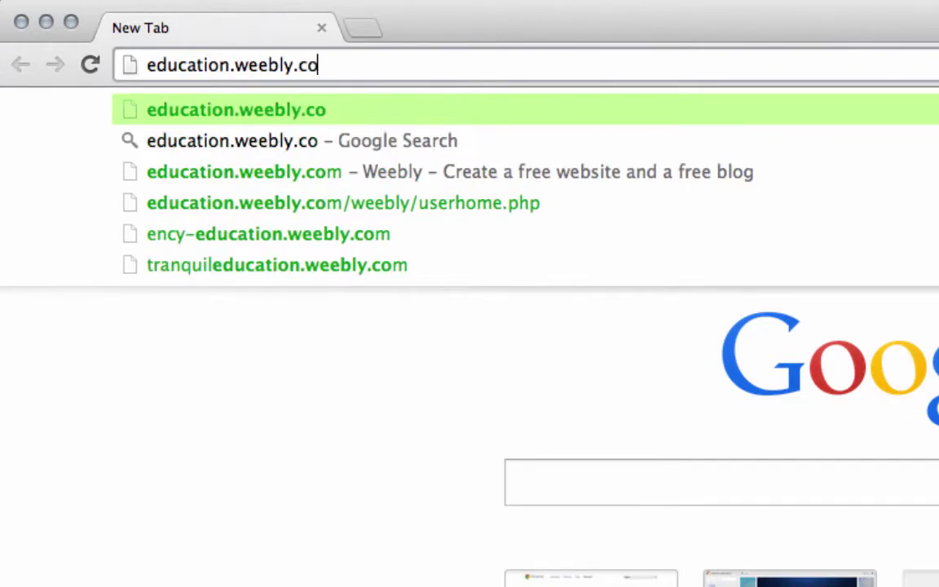
pyautogui.write('m')
pyautogui.press('Return')
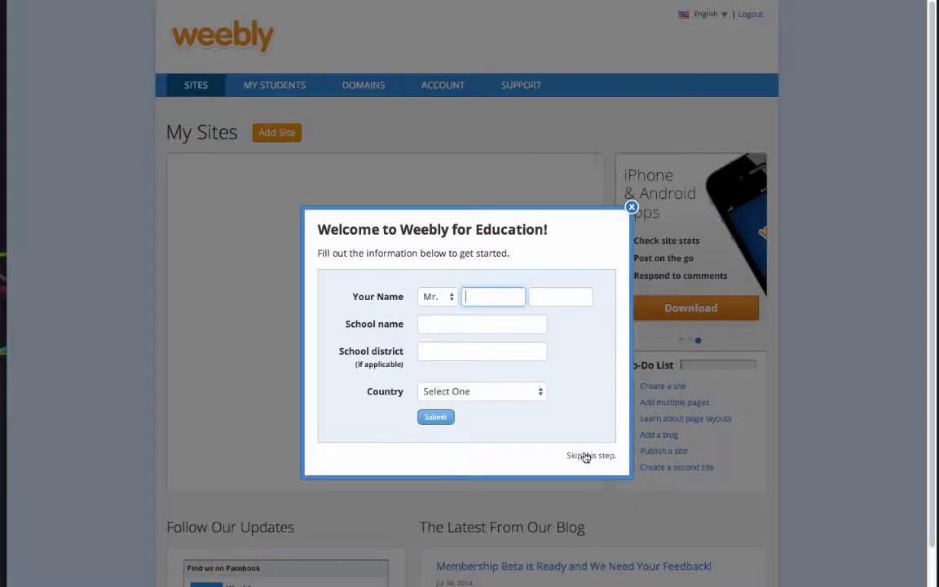
pyautogui.click(587, 454)
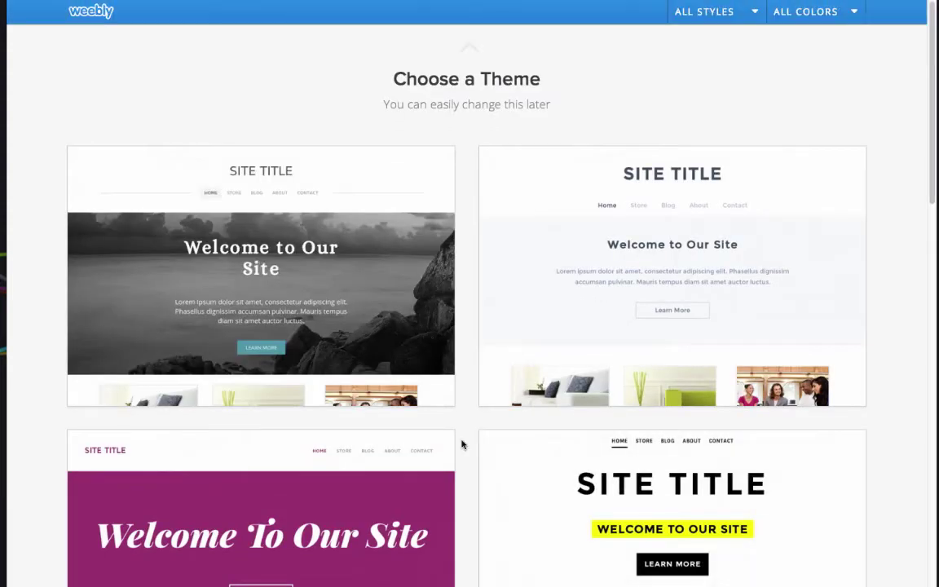
# Choose the dark seascape theme for the new site and select a subdomain of Weebly.com as its address.
pyautogui.moveTo(372, 262)
pyautogui.click(416, 390)
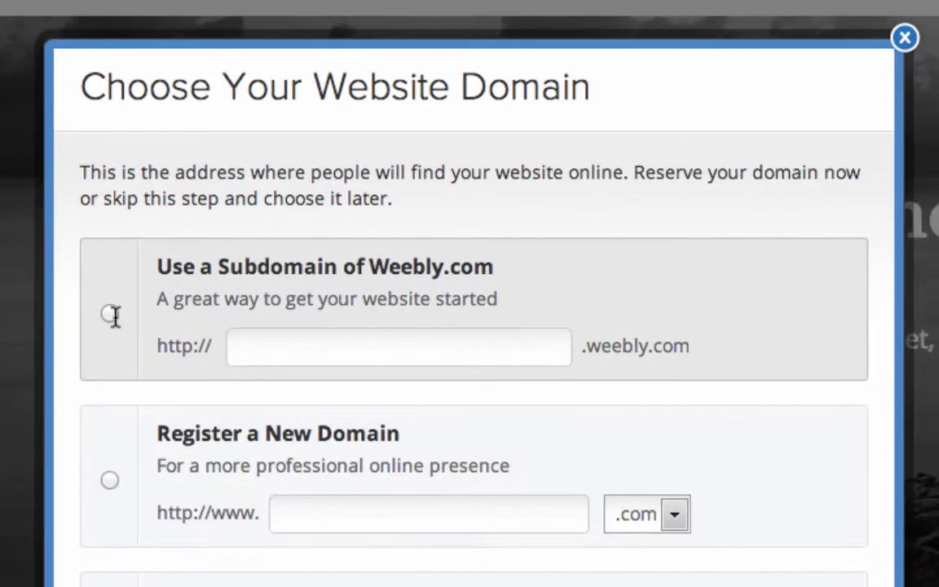
pyautogui.click(109, 316)
pyautogui.click(309, 348)
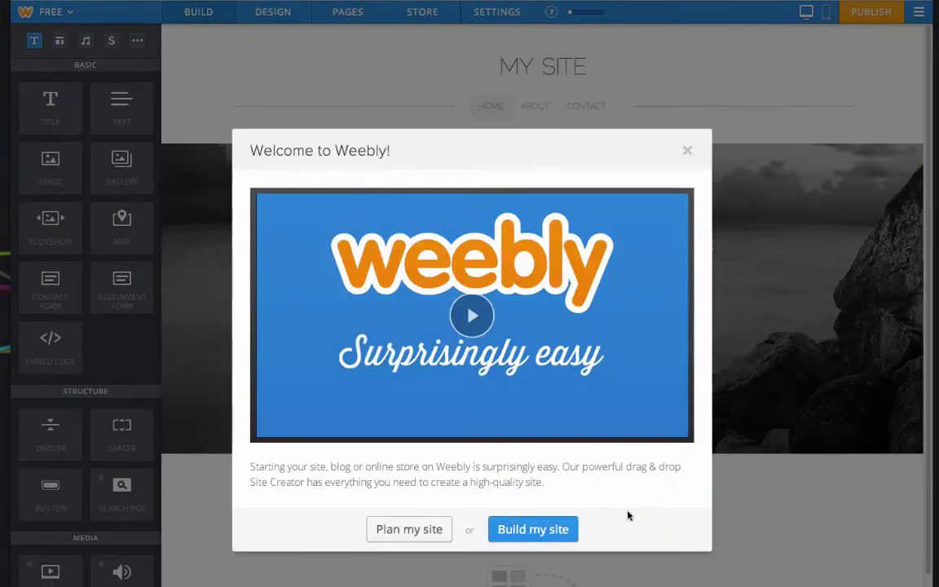
# Start building the site from the welcome window and dismiss the getting-started tip.
pyautogui.click(539, 530)
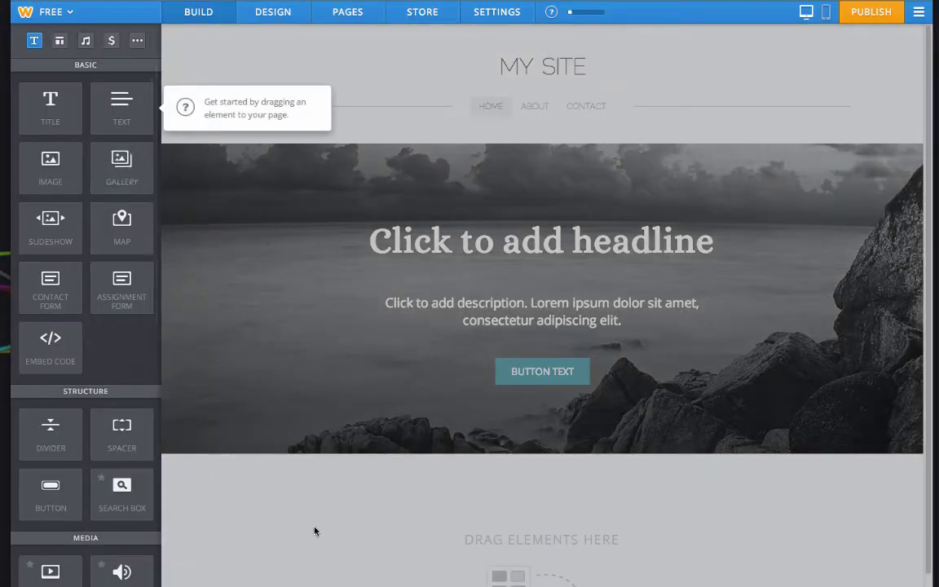
pyautogui.click(256, 467)
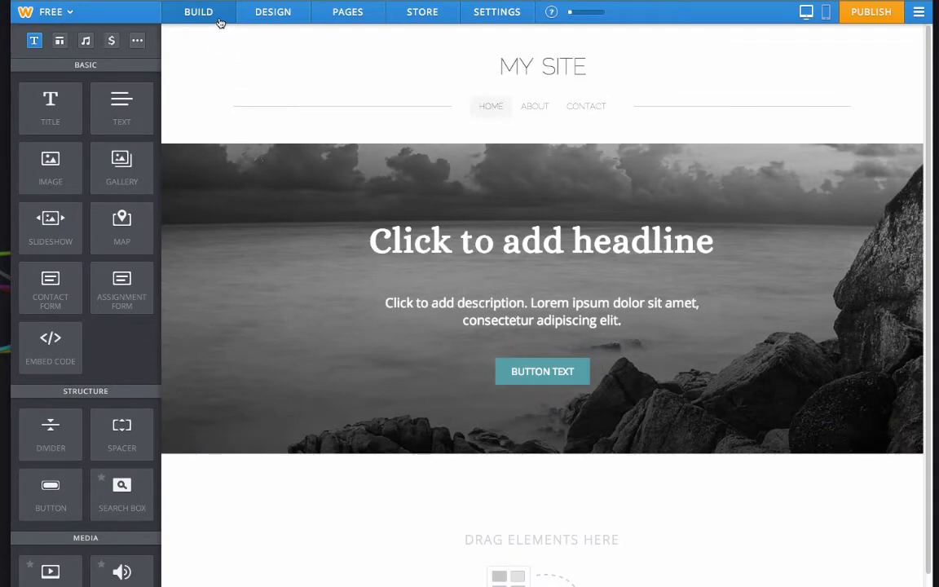
# Look through the theme's main-style.css code and the site's page settings, and return to the page builder.
pyautogui.click(290, 23)
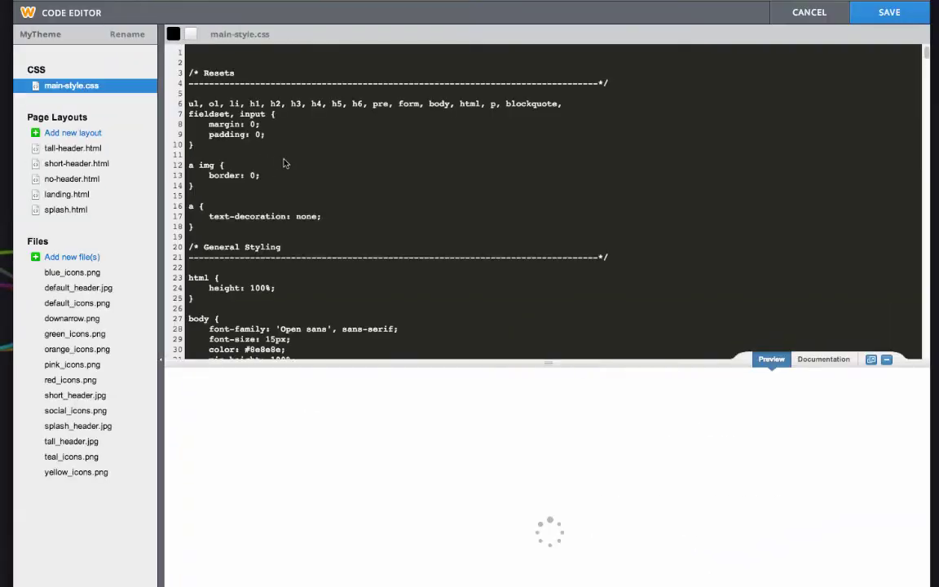
pyautogui.scroll(-5, 313, 180)
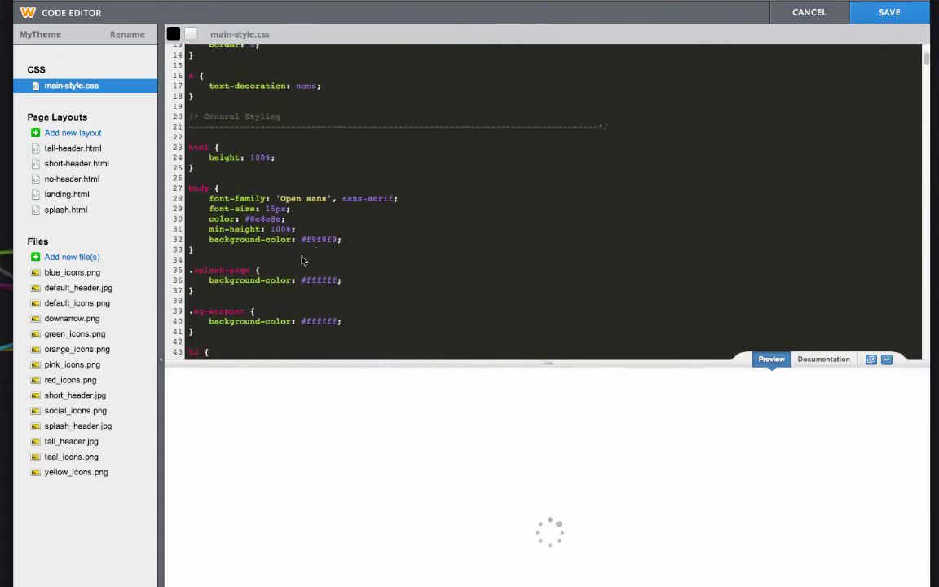
pyautogui.click(811, 16)
pyautogui.click(352, 17)
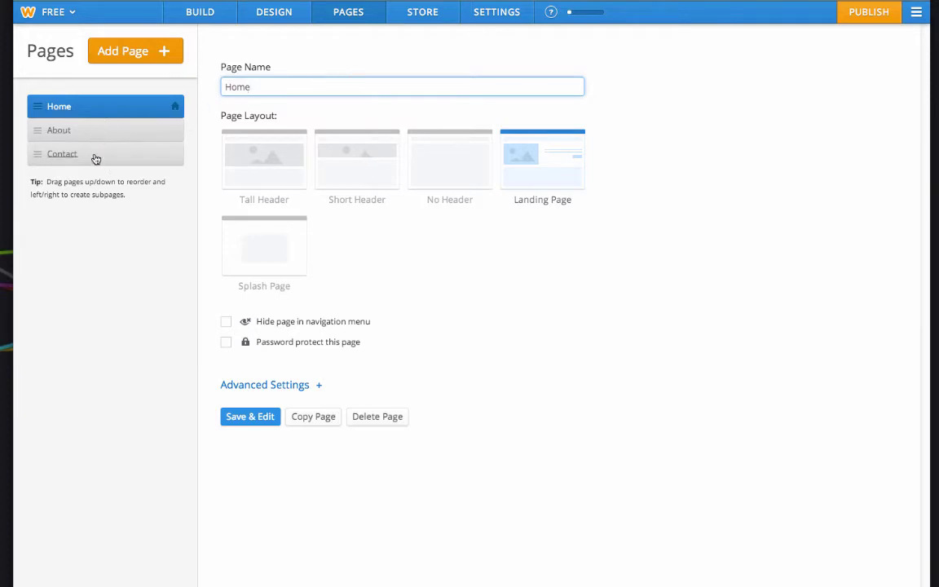
pyautogui.click(203, 13)
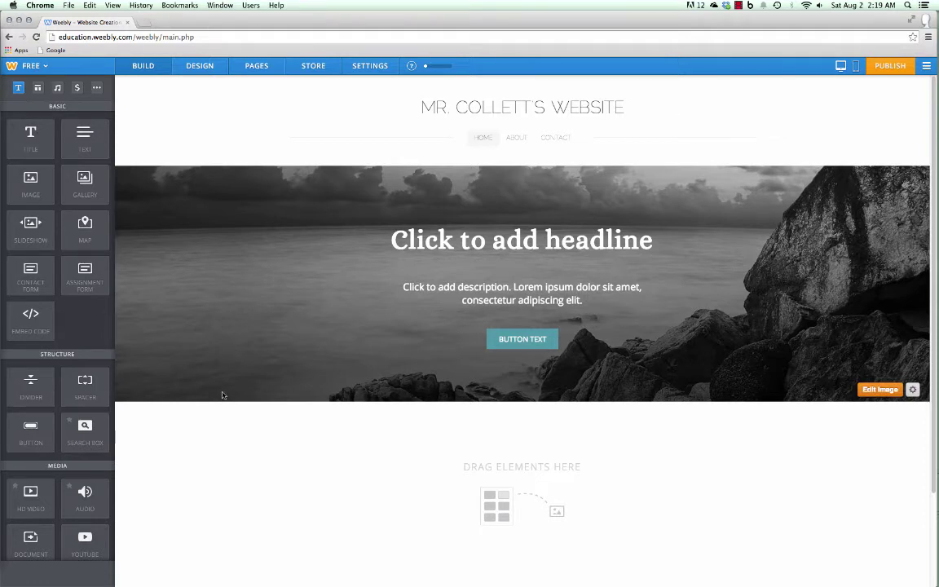
# Add an image element, a title element and a text element side by side below the home page header.
pyautogui.scroll(-2, 261, 451)
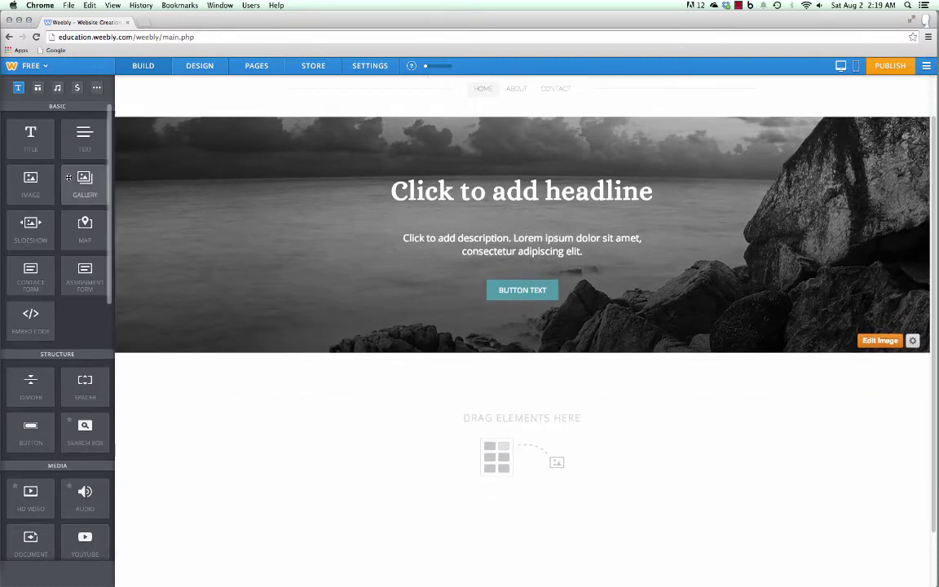
pyautogui.moveTo(31, 177); pyautogui.dragTo(399, 421)
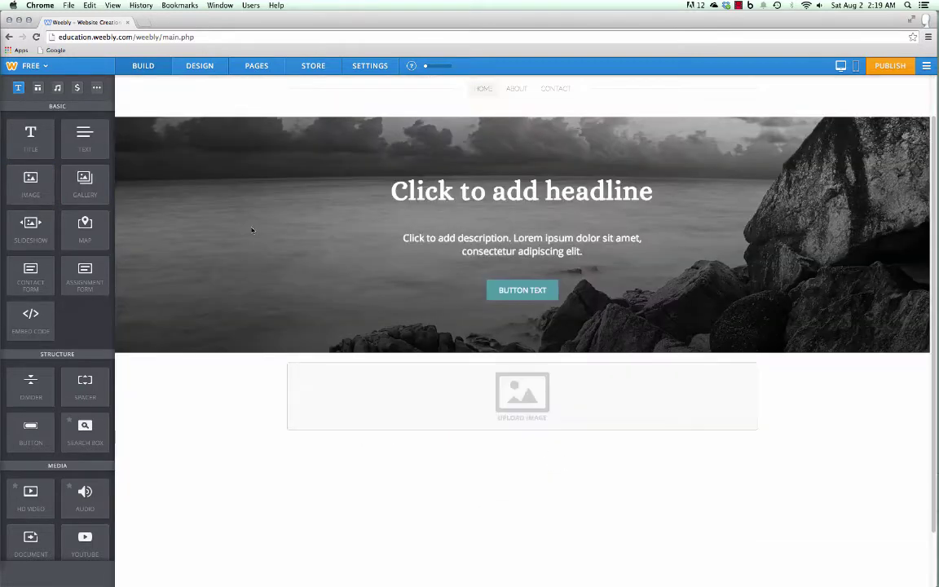
pyautogui.moveTo(30, 135); pyautogui.dragTo(741, 393)
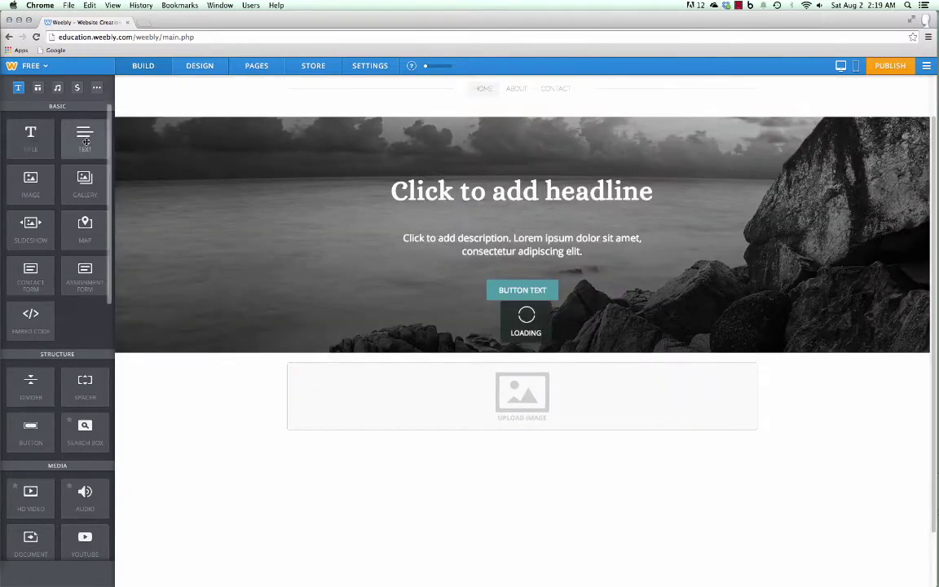
pyautogui.moveTo(86, 141); pyautogui.dragTo(531, 409)
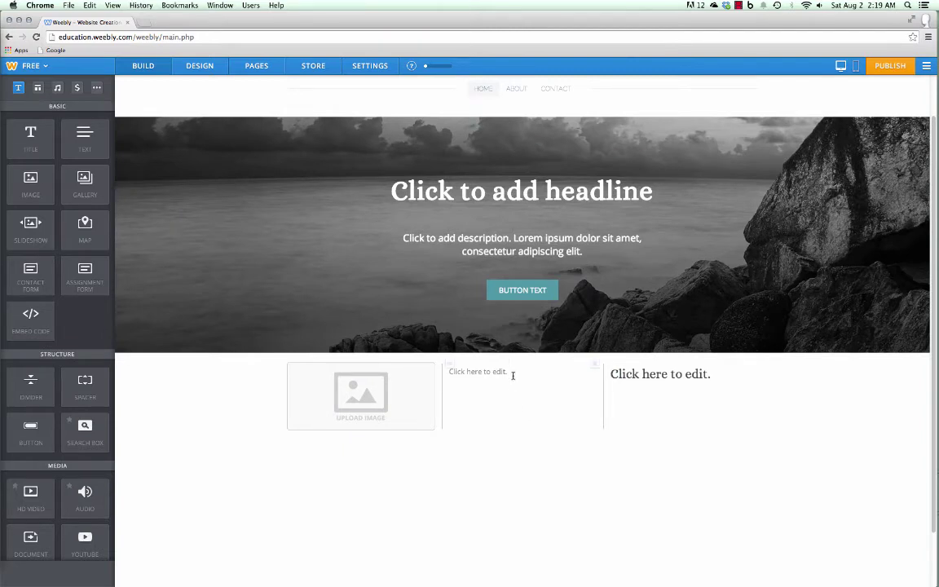
# Move the text element beneath the title and narrow the image column to about a third of the content width.
pyautogui.click(511, 370)
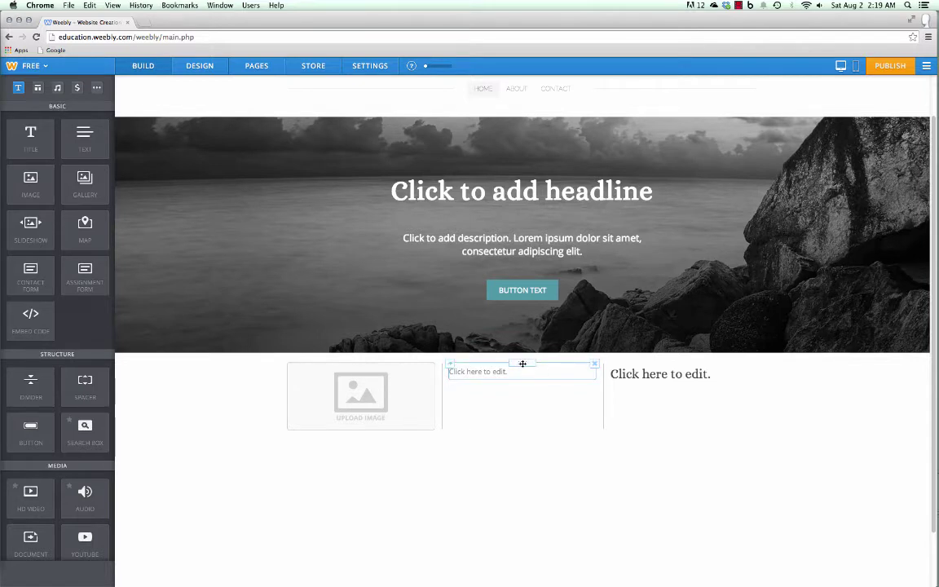
pyautogui.moveTo(522, 363); pyautogui.dragTo(684, 386)
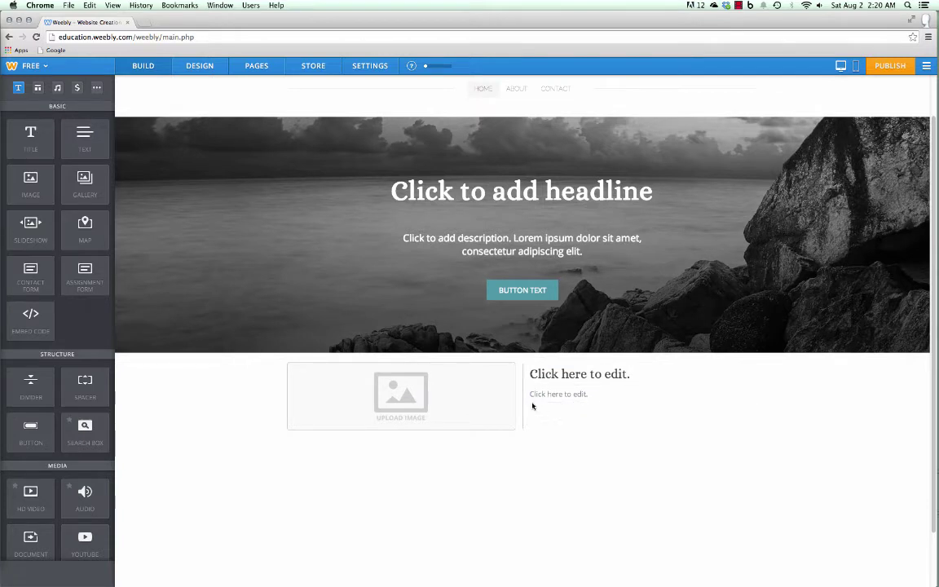
pyautogui.moveTo(522, 399); pyautogui.dragTo(422, 409)
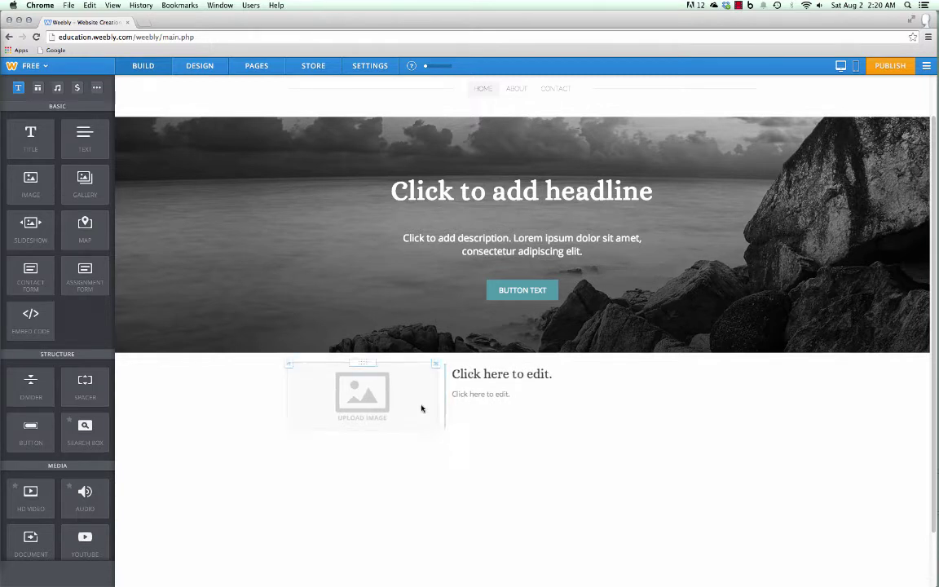
# Enter "Welcome to my website!" as the title beside the image placeholder.
pyautogui.click(482, 374)
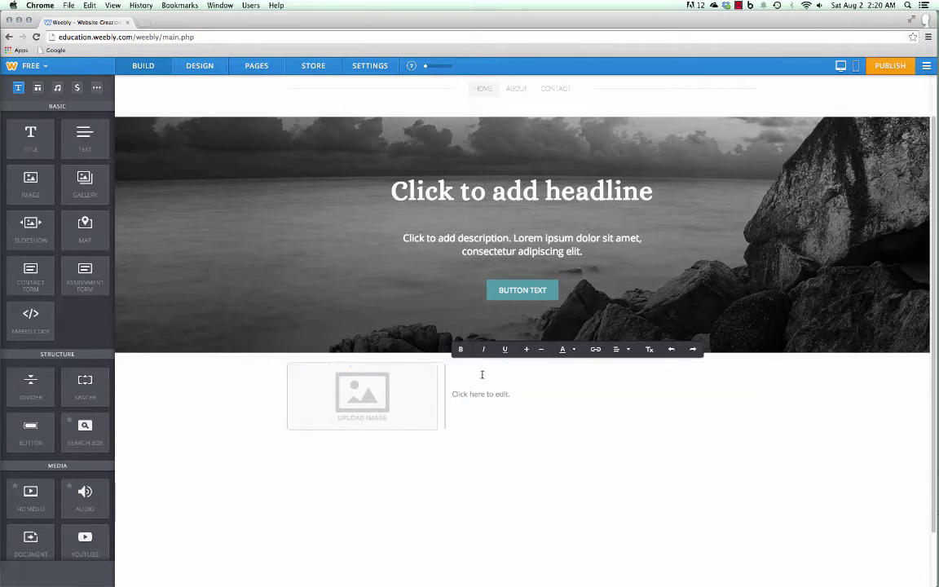
pyautogui.write('Welcome to my website!')
pyautogui.click(481, 395)
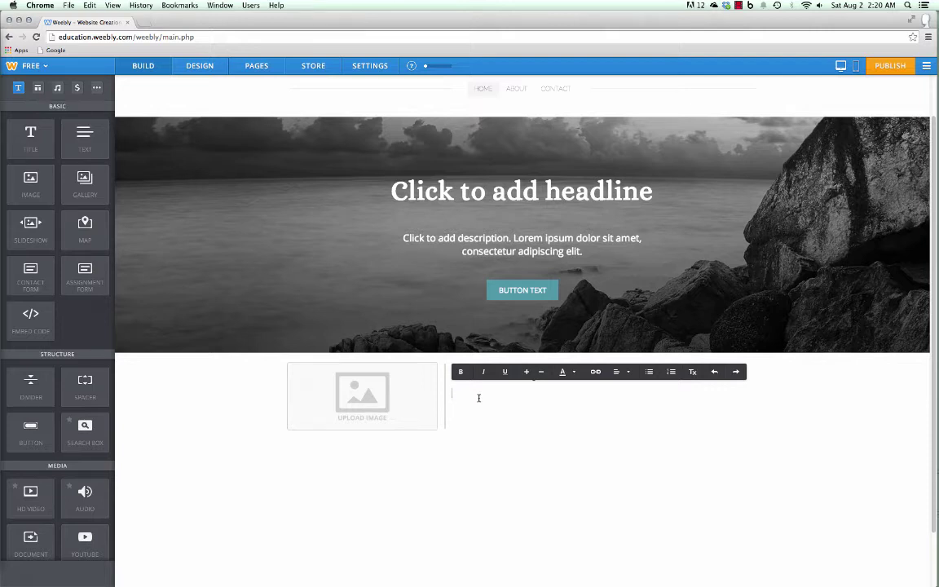
# Search the image library for "Solar system" and insert the free photo of a comet among stars into the image placeholder.
pyautogui.click(310, 401)
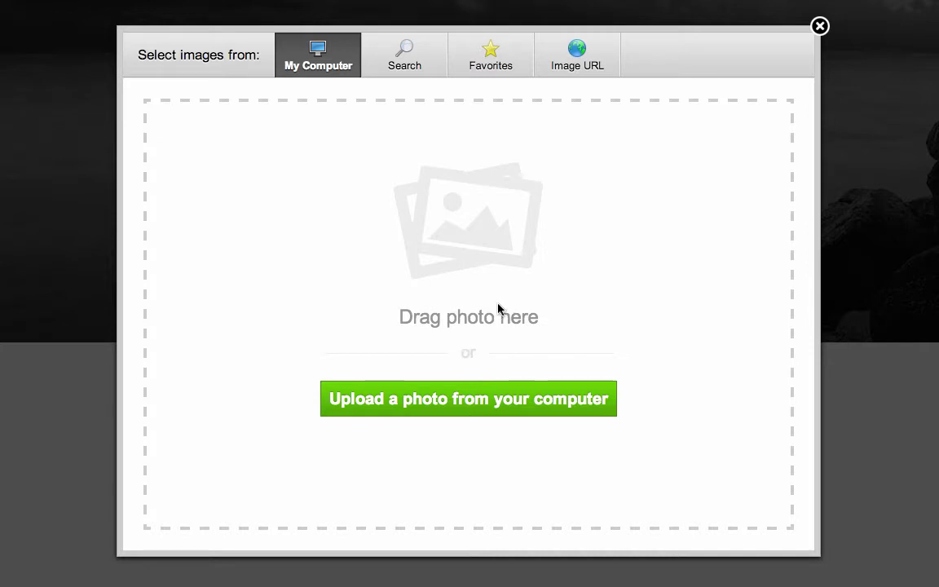
pyautogui.click(378, 67)
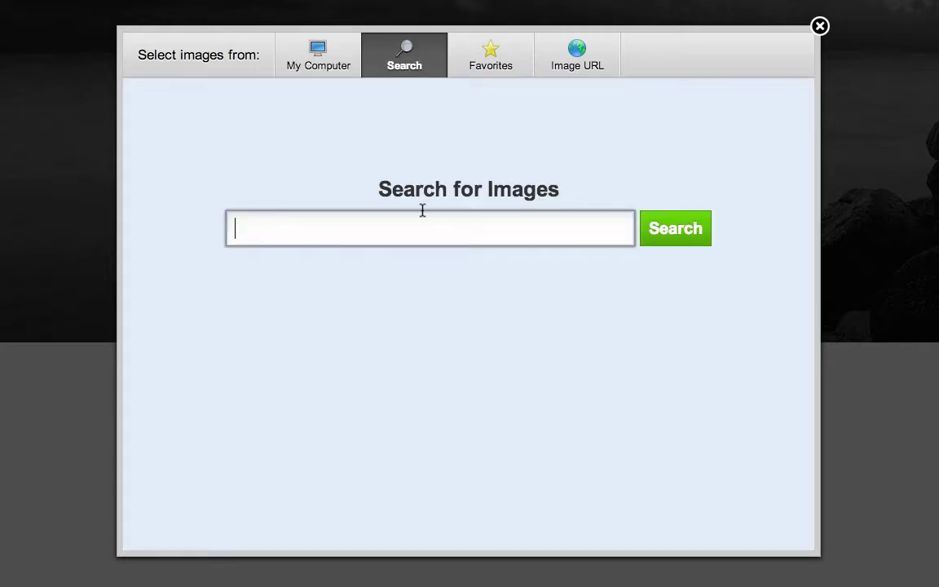
pyautogui.write('Solar system')
pyautogui.press('Return')
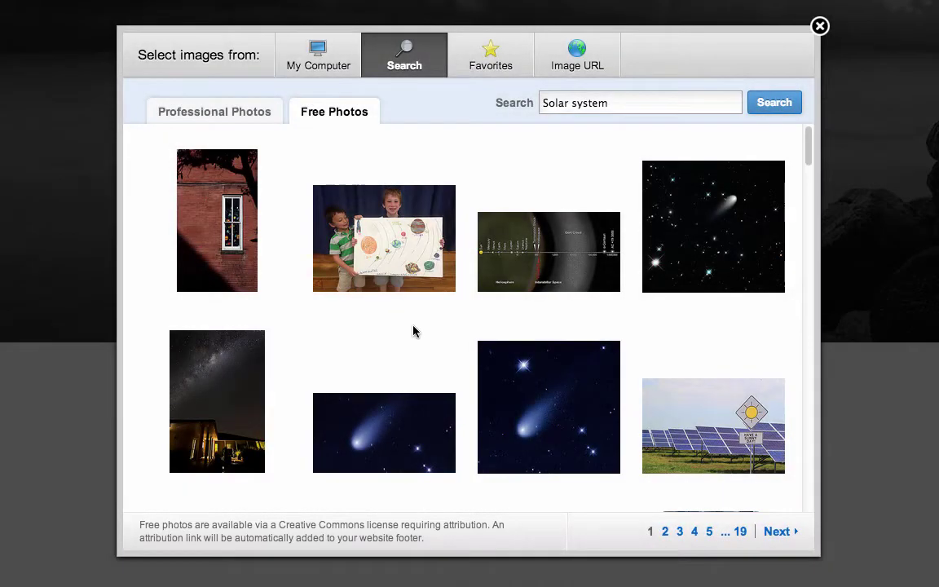
pyautogui.moveTo(734, 226)
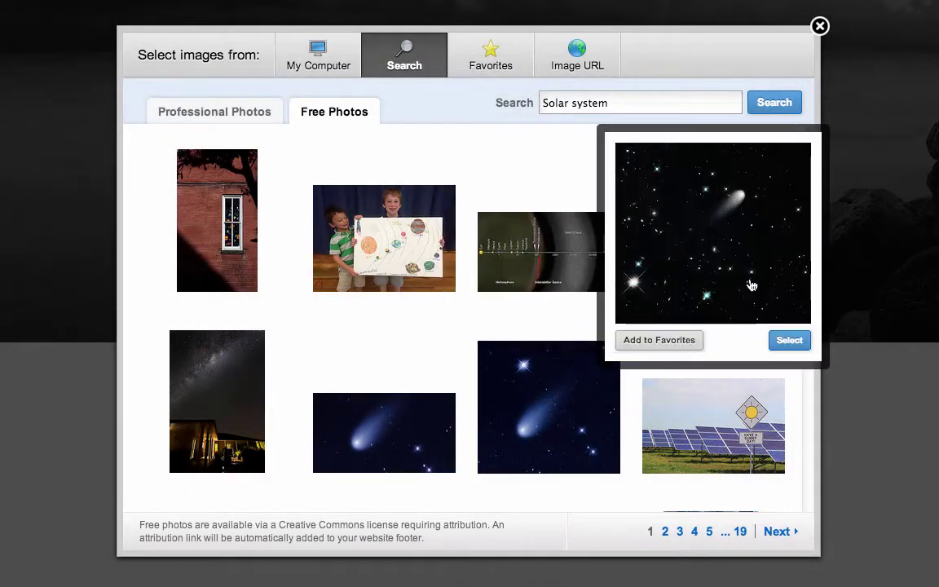
pyautogui.click(790, 340)
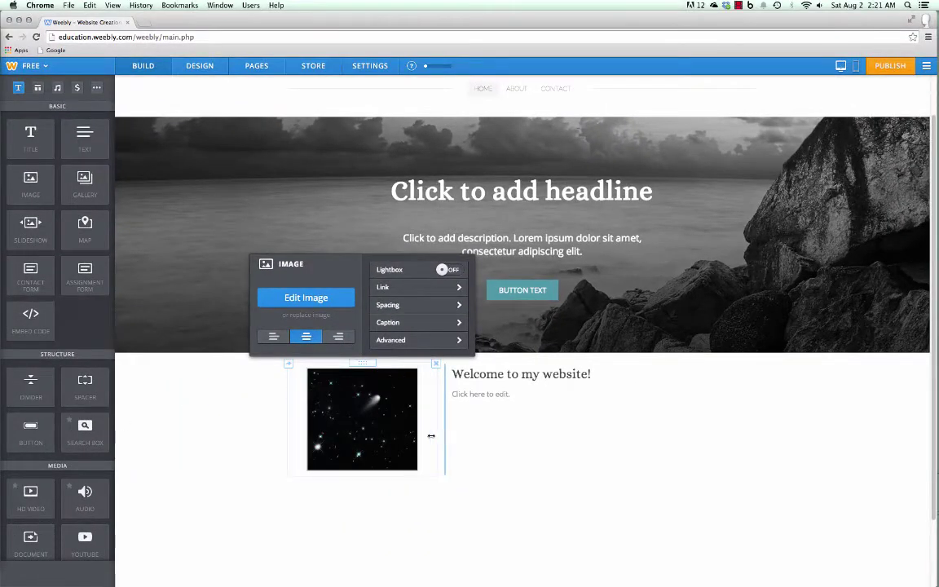
# Add a contact form beneath the welcome title and text, in the column beside the comet image.
pyautogui.scroll(-2, 239, 429)
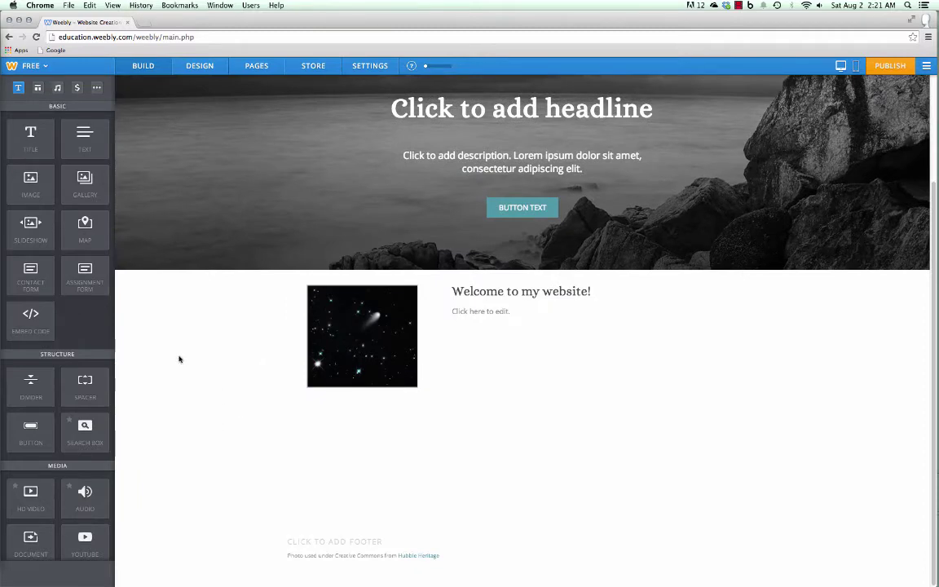
pyautogui.moveTo(31, 274); pyautogui.dragTo(428, 415)
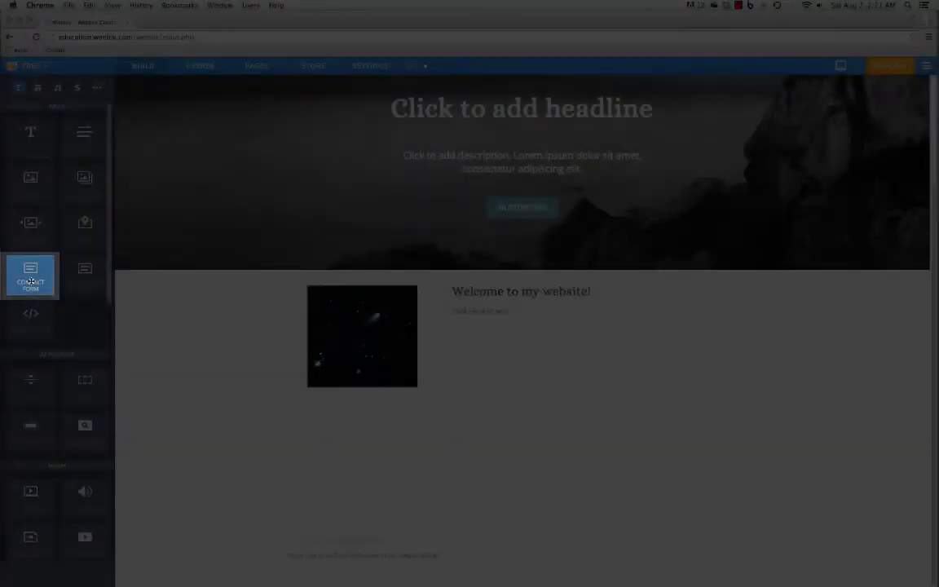
pyautogui.moveTo(357, 338); pyautogui.dragTo(461, 351)
pyautogui.moveTo(441, 316); pyautogui.dragTo(465, 161)
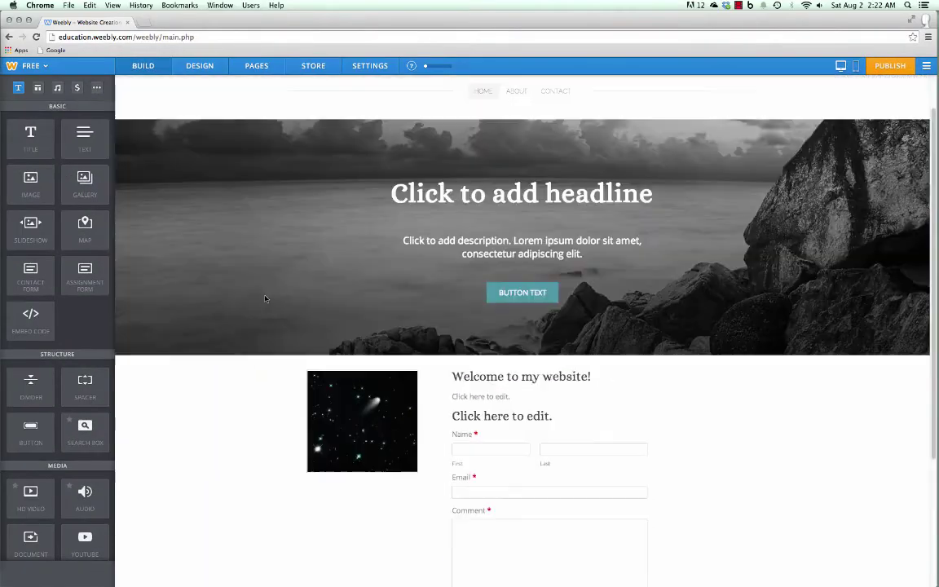
# Rename the About page to "Assignments", give it the No Header layout, and save it for editing.
pyautogui.scroll(1, 265, 298)
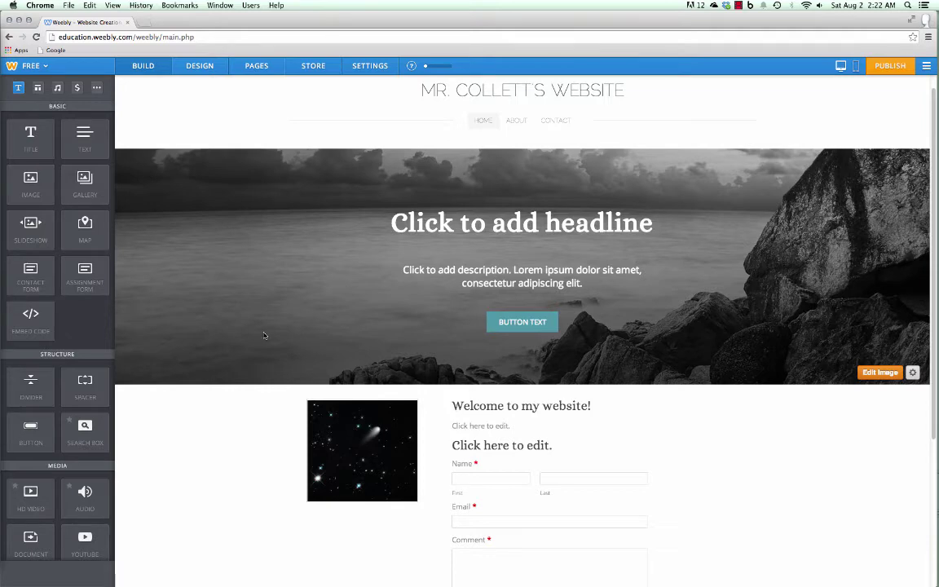
pyautogui.click(256, 65)
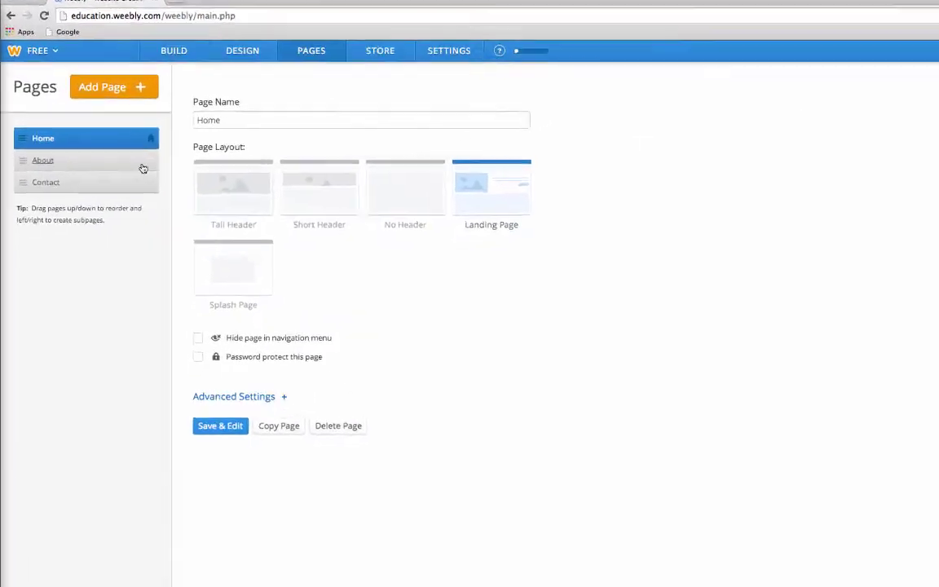
pyautogui.click(143, 168)
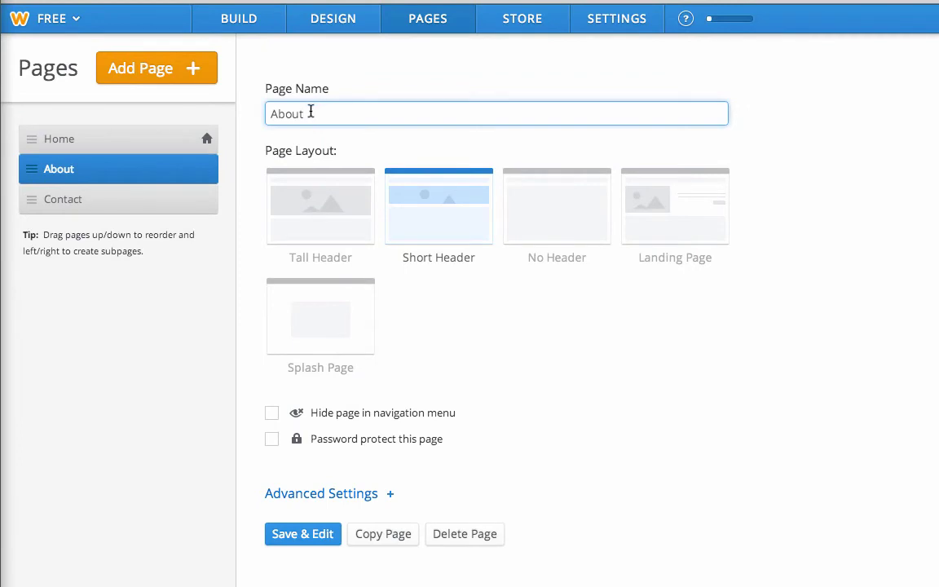
pyautogui.moveTo(311, 111); pyautogui.dragTo(289, 115)
pyautogui.press('BackSpace')
pyautogui.write('ssignments')
pyautogui.click(570, 201)
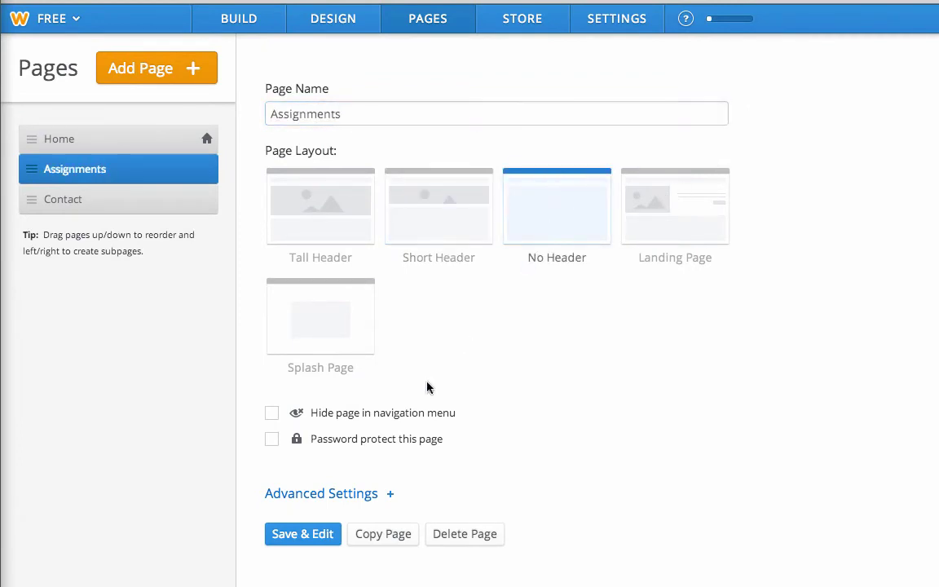
pyautogui.click(318, 542)
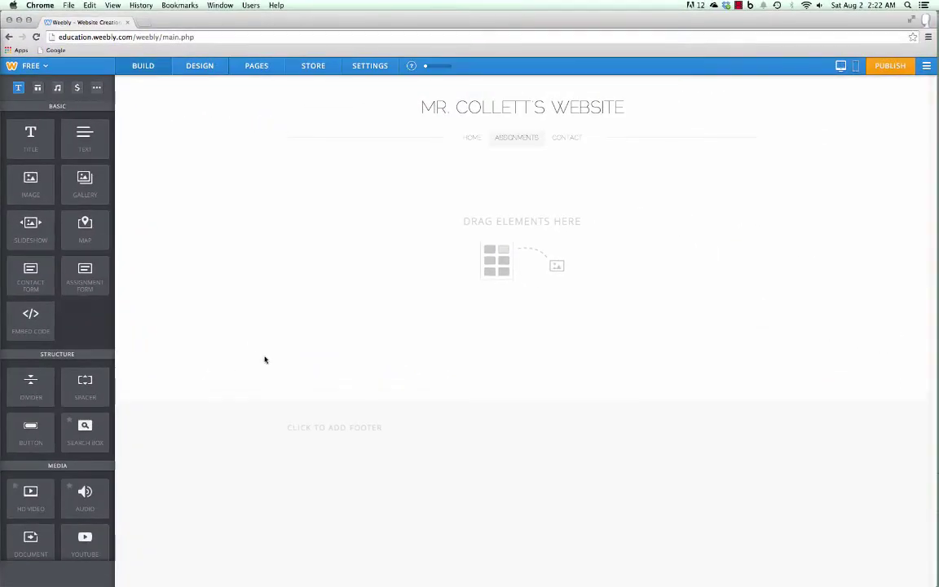
# Add a title element reading "Unit 1" to the top of the Assignments page.
pyautogui.moveTo(30, 135); pyautogui.dragTo(369, 199)
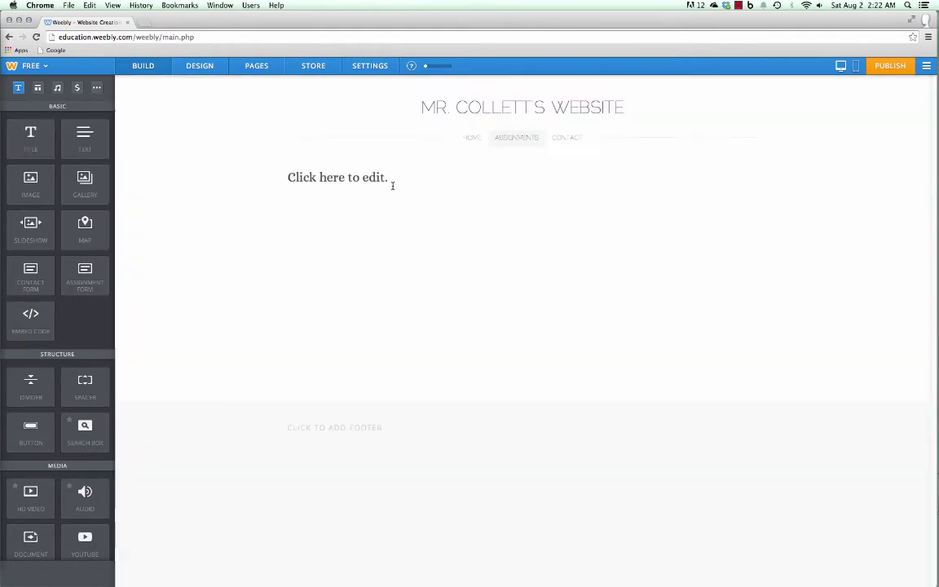
pyautogui.click(342, 178)
pyautogui.write('Unit 1')
pyautogui.scroll(-5, 82, 349)
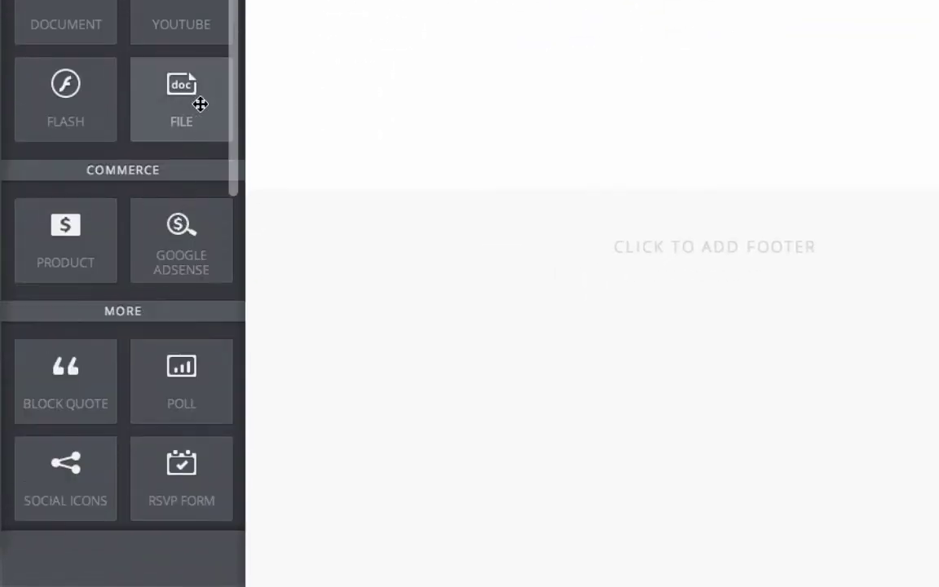
# Add a file download element directly beneath the Unit 1 title on the Assignments page.
pyautogui.click(192, 102)
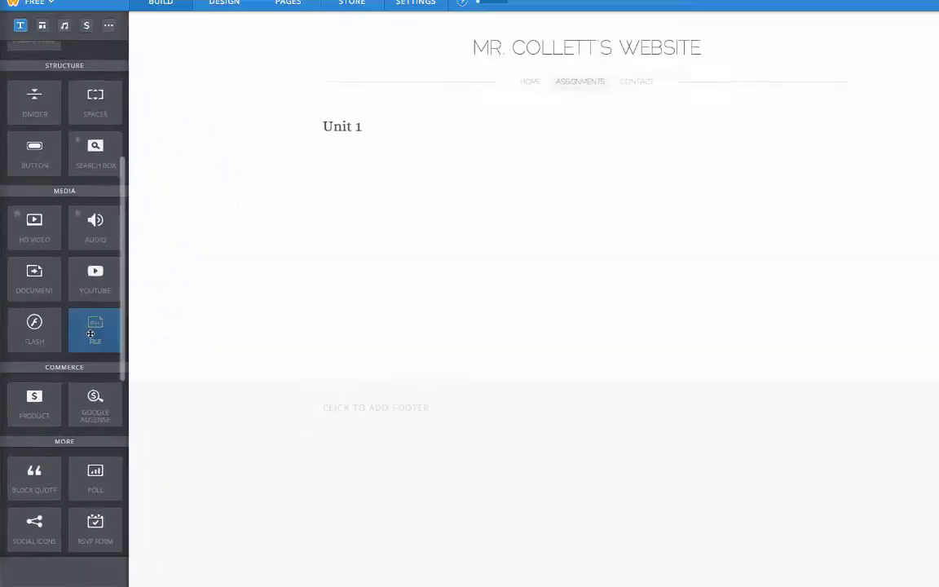
pyautogui.moveTo(91, 333); pyautogui.dragTo(351, 156)
pyautogui.moveTo(311, 205); pyautogui.dragTo(310, 207)
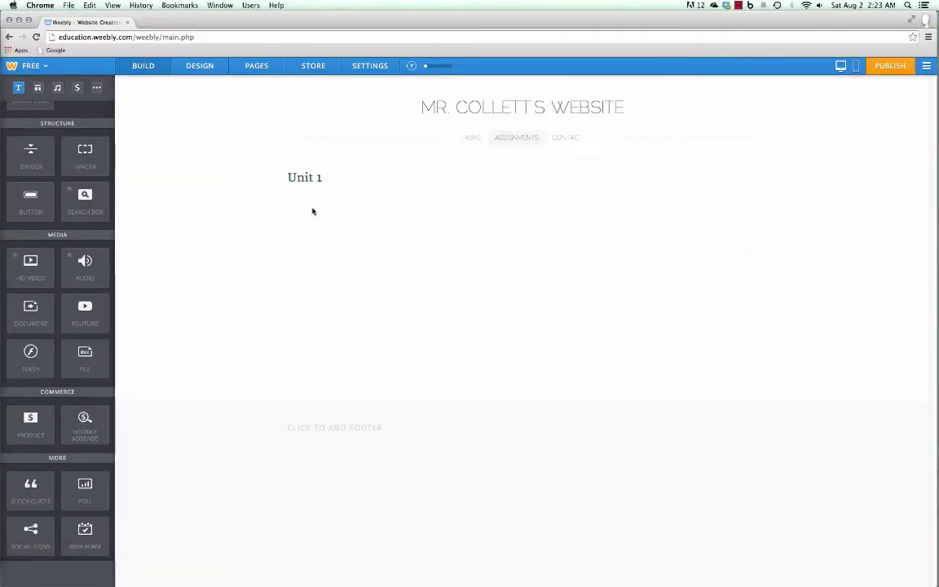
pyautogui.click(304, 197)
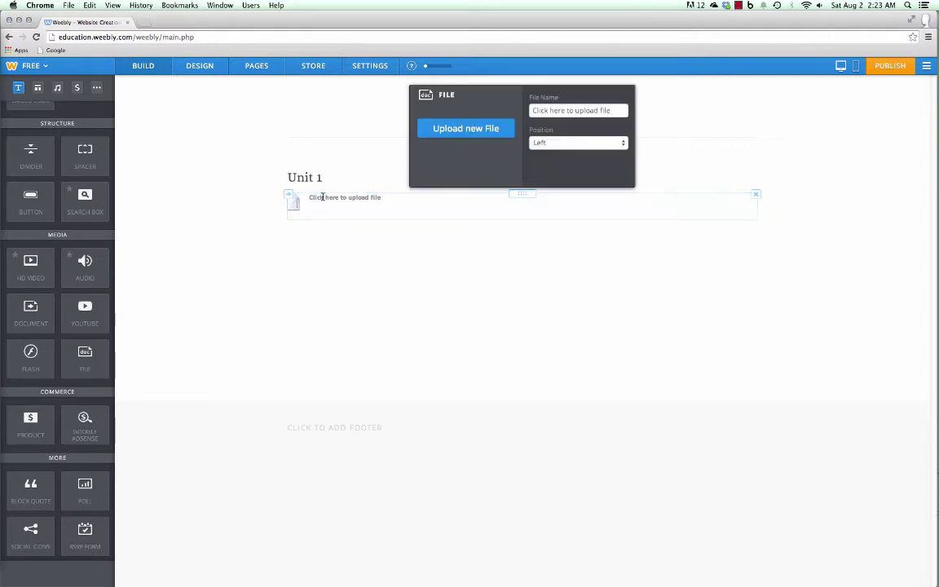
pyautogui.click(482, 137)
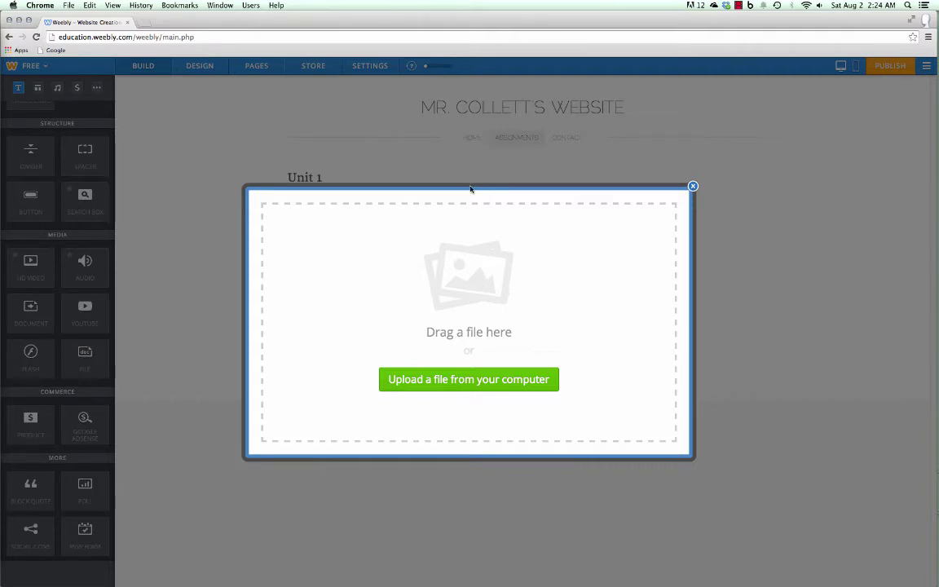
pyautogui.click(691, 188)
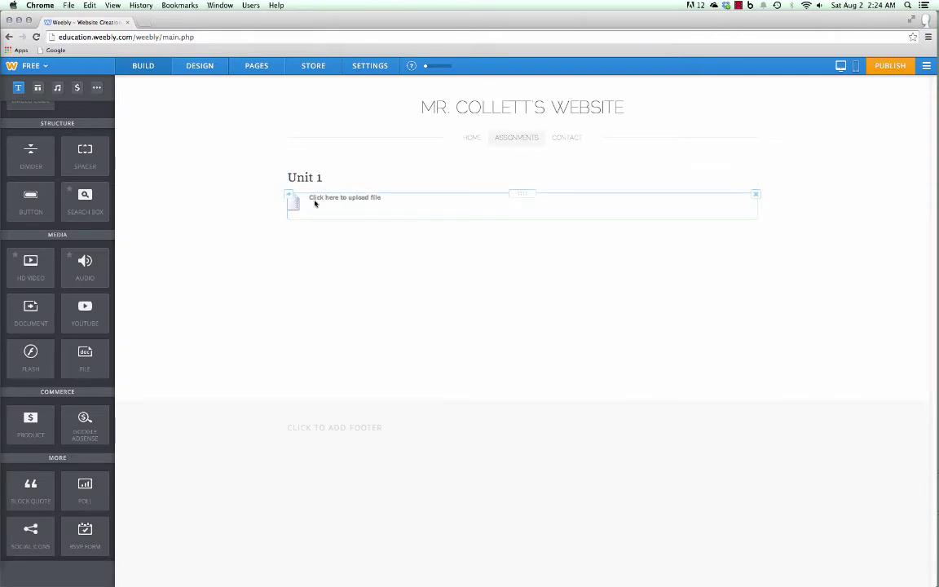
# Add two more file download elements below the first one under Unit 1.
pyautogui.moveTo(81, 371); pyautogui.dragTo(333, 245)
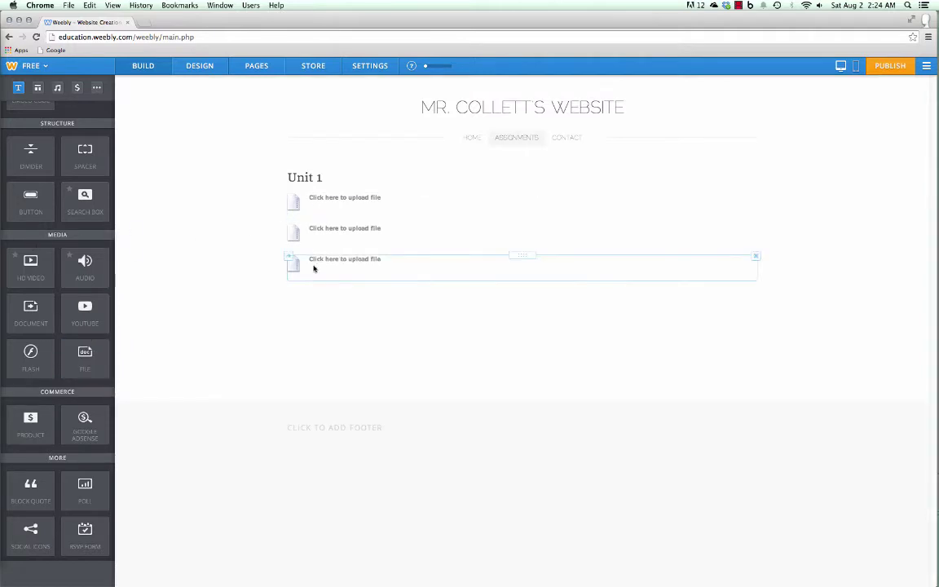
# Add a title element reading "Unit 2" in a new column beside the Unit 1 title.
pyautogui.scroll(6, 39, 236)
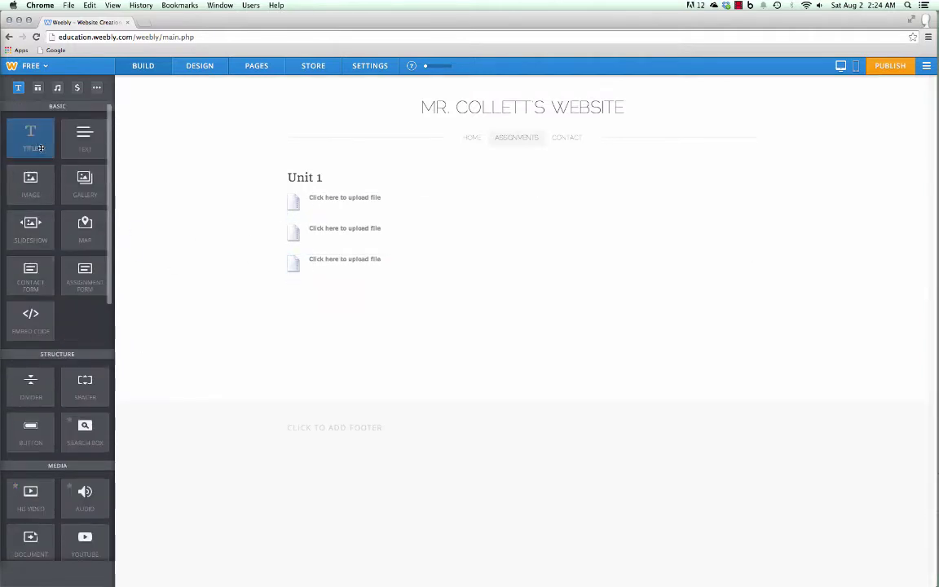
pyautogui.moveTo(31, 136); pyautogui.dragTo(751, 181)
pyautogui.click(574, 178)
pyautogui.write('Unit 2')
# Add a file download element beneath the Unit 2 title, keeping the three Unit 1 files in their own column.
pyautogui.scroll(-3, 80, 424)
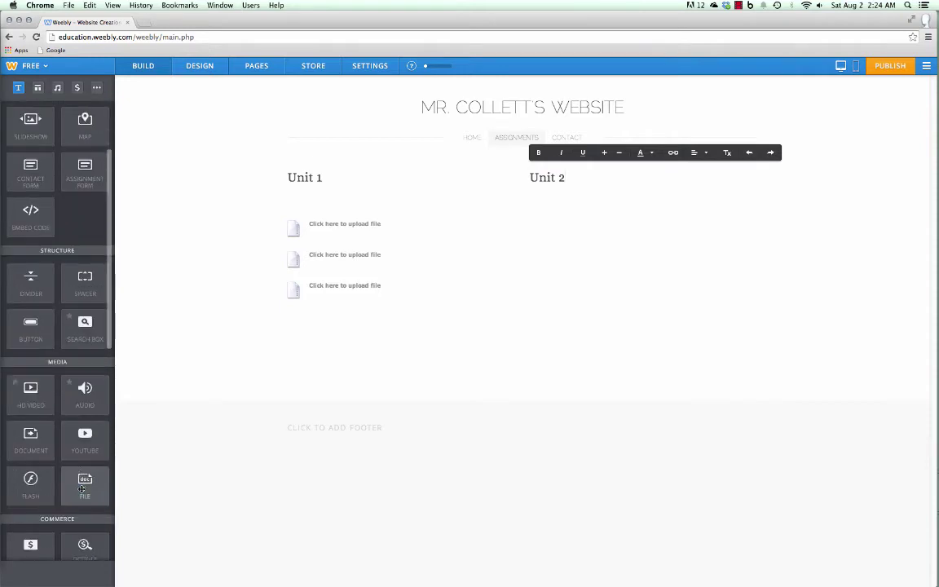
pyautogui.moveTo(82, 488); pyautogui.dragTo(646, 189)
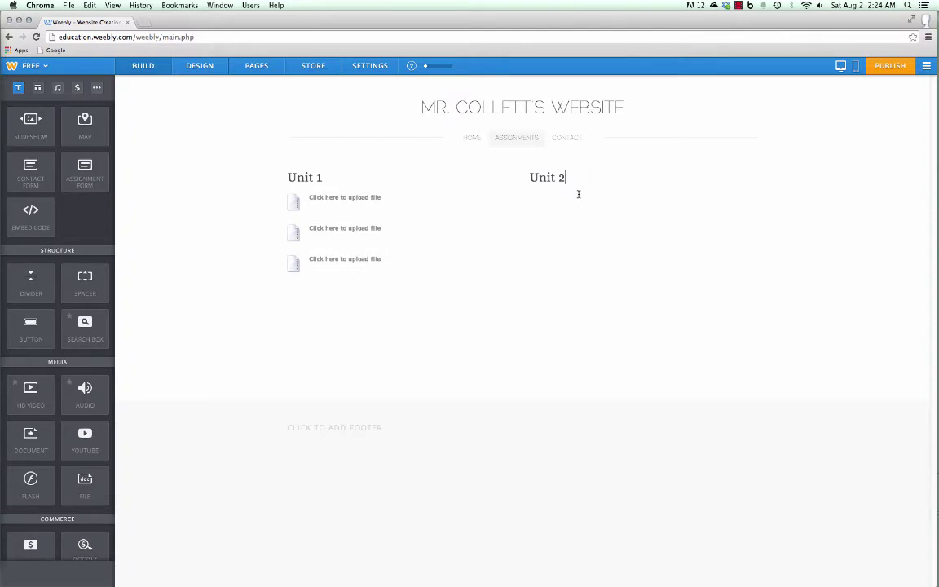
pyautogui.moveTo(520, 229); pyautogui.dragTo(356, 196)
pyautogui.moveTo(528, 229); pyautogui.dragTo(380, 227)
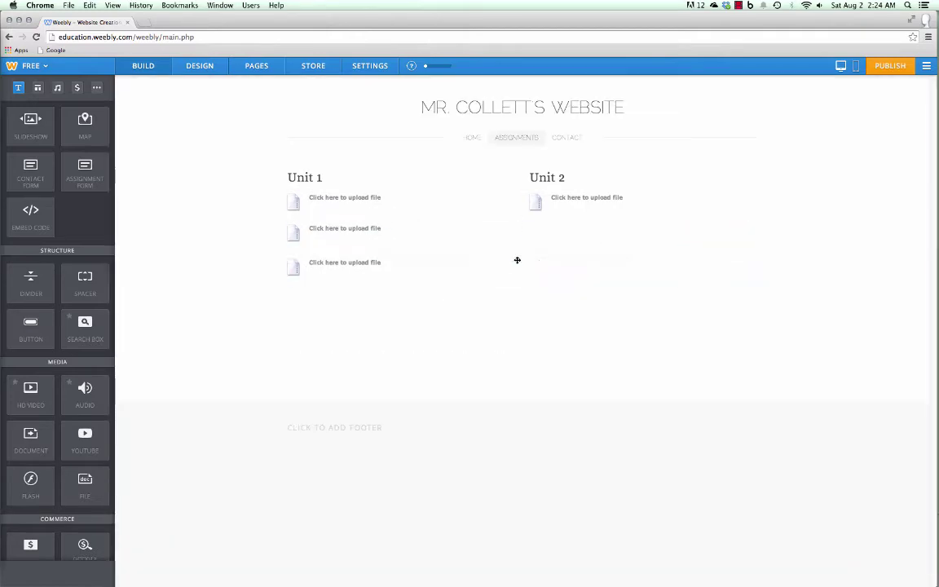
pyautogui.moveTo(522, 258); pyautogui.dragTo(350, 248)
# Add text under Unit 2: "Assignment 1", then "Collect 50 bugs. I know, they're gross, but this is science. Science is often gross.".
pyautogui.scroll(3, 98, 263)
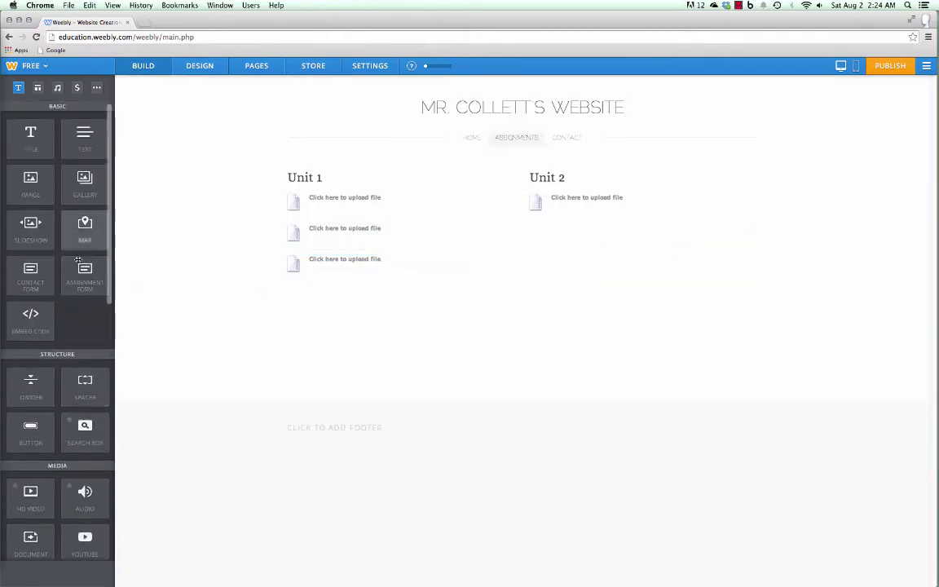
pyautogui.moveTo(84, 137); pyautogui.dragTo(552, 232)
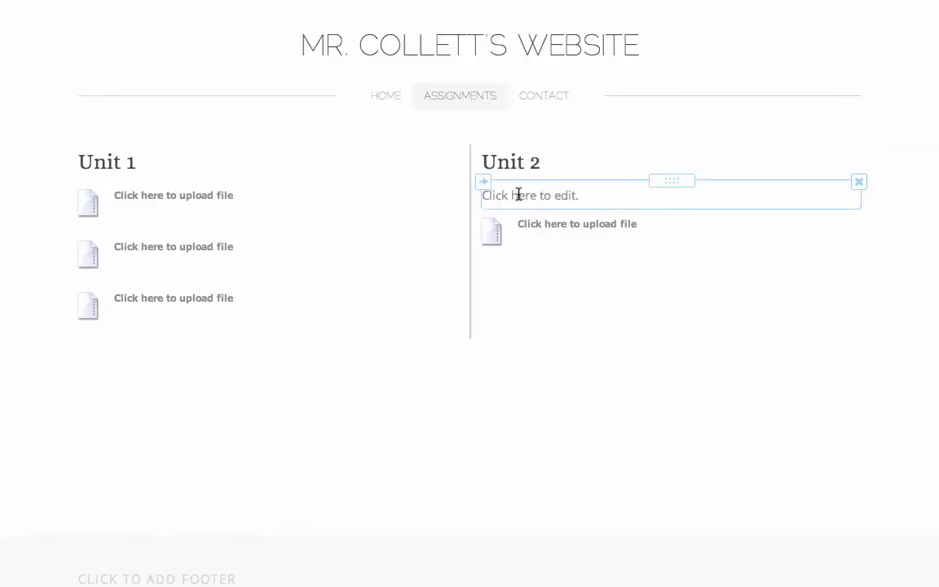
pyautogui.click(519, 194)
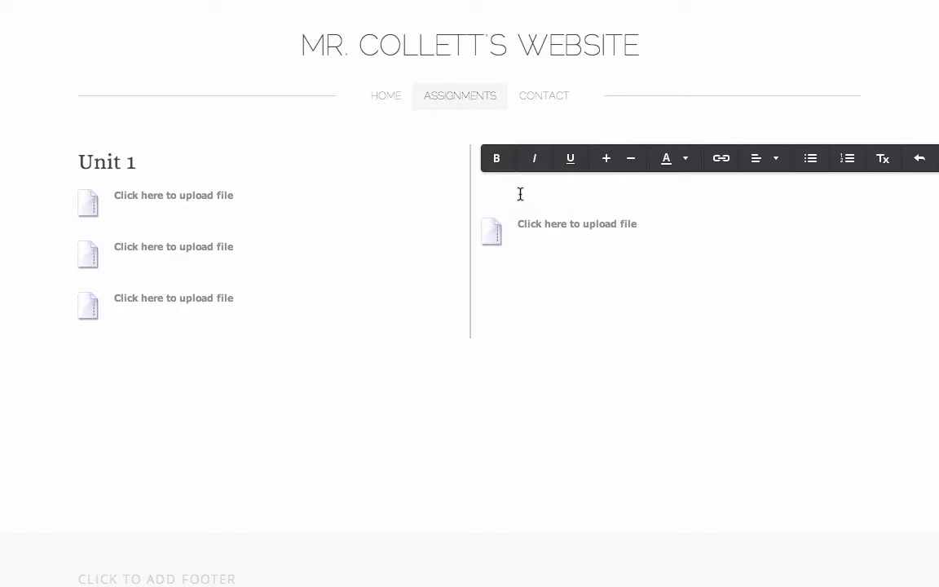
pyautogui.write('Assignment 1')
pyautogui.press('Return')
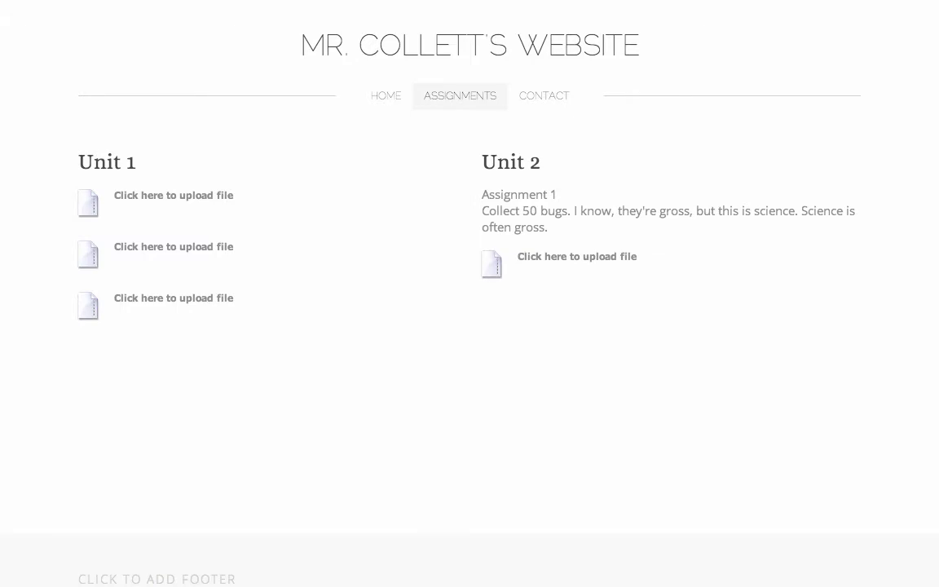
pyautogui.moveTo(35, 407); pyautogui.dragTo(556, 225)
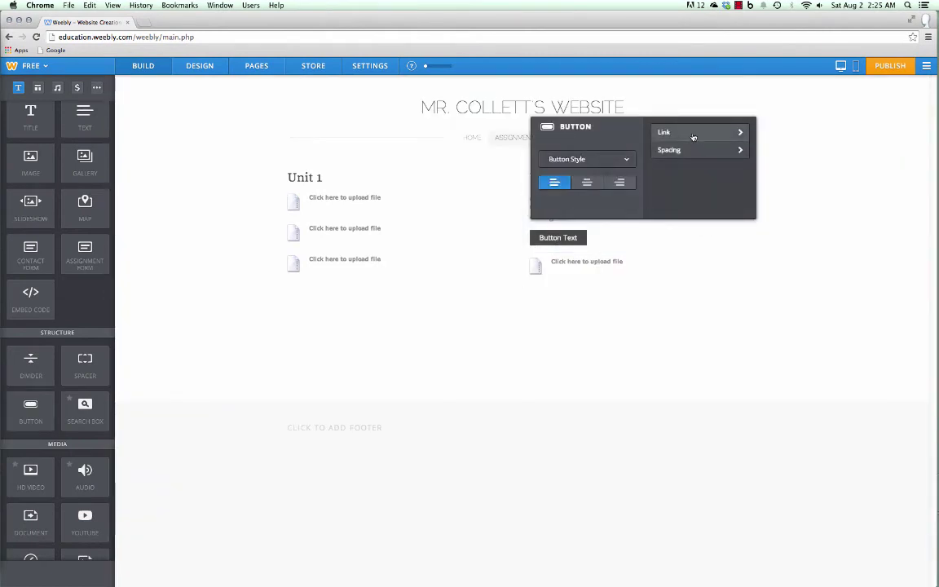
pyautogui.click(693, 135)
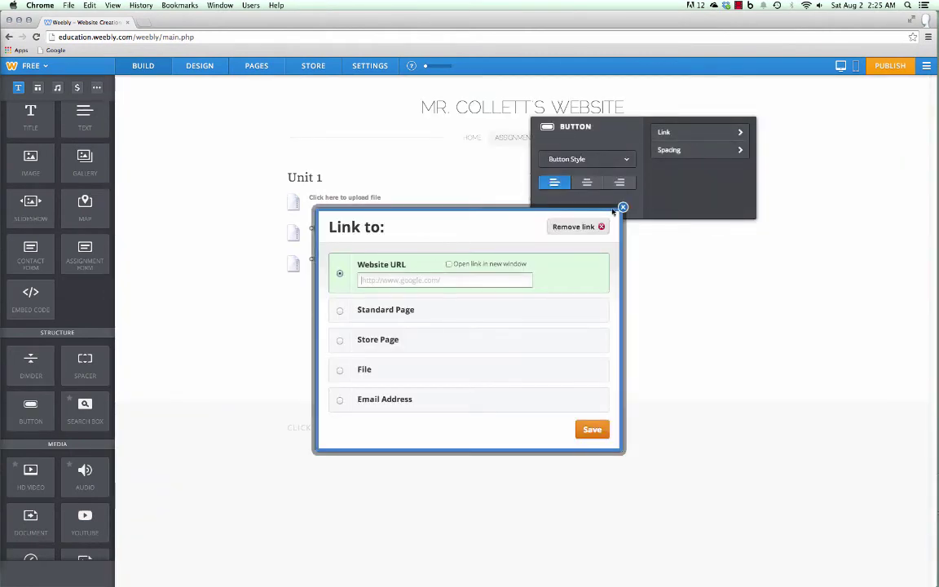
pyautogui.click(622, 208)
pyautogui.click(619, 314)
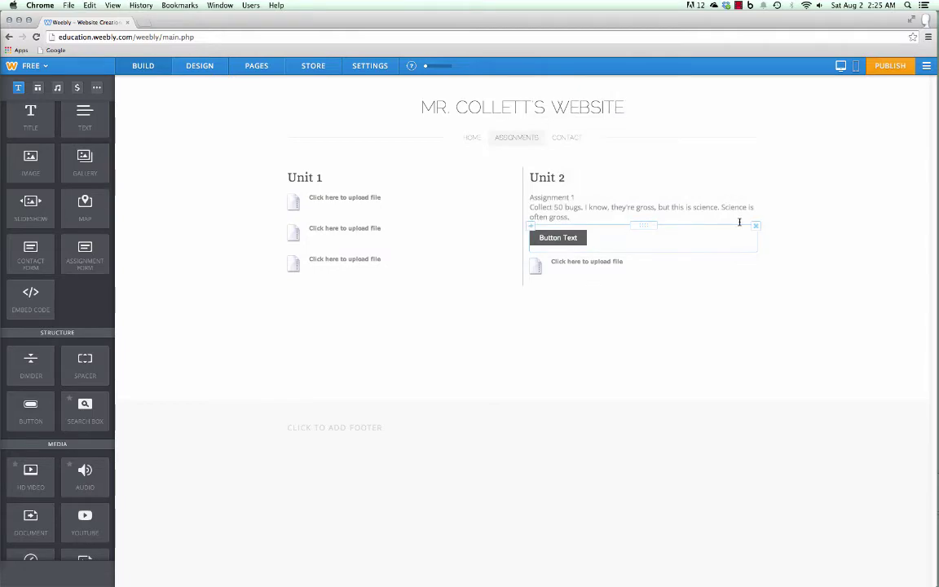
pyautogui.click(756, 225)
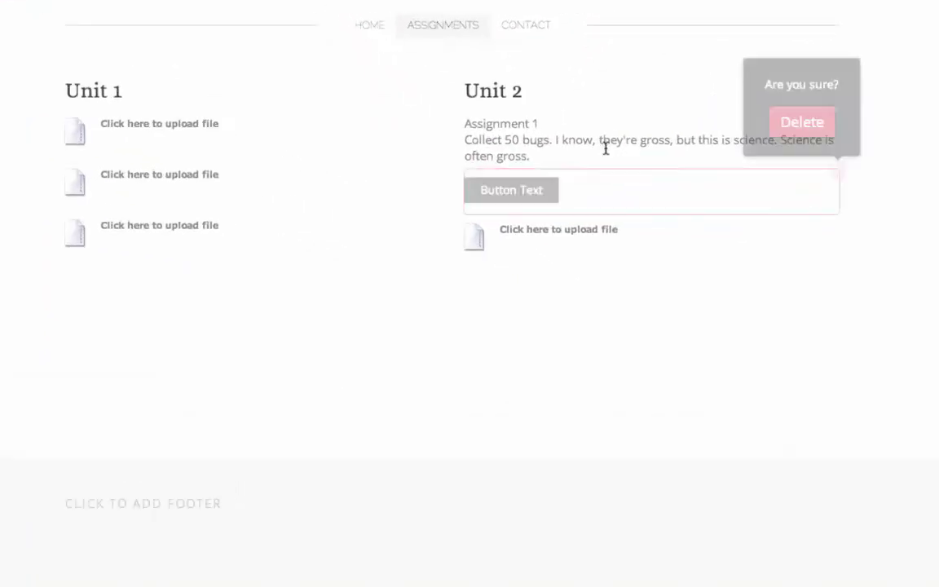
pyautogui.click(514, 139)
pyautogui.click(507, 138)
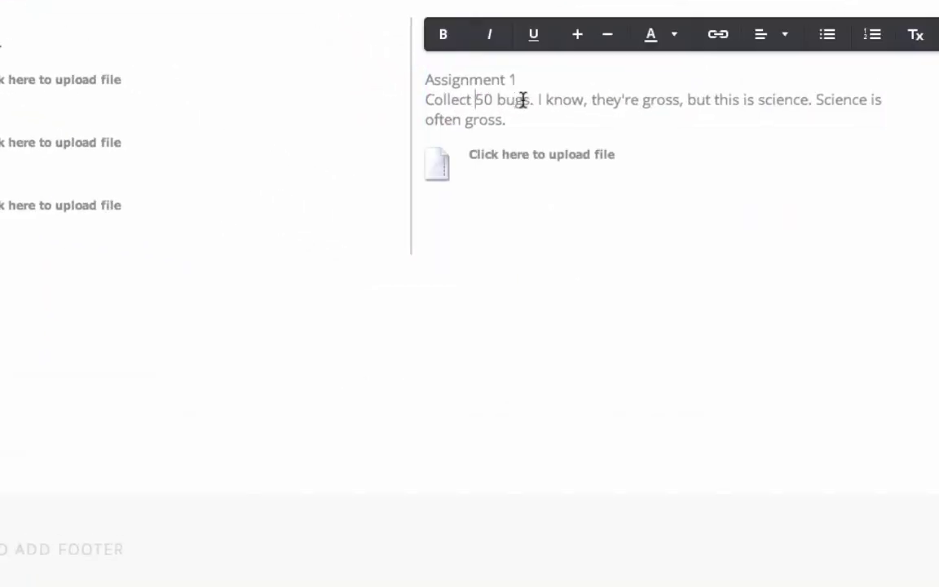
pyautogui.keyDown('shift'); pyautogui.click(528, 100); pyautogui.keyUp('shift')
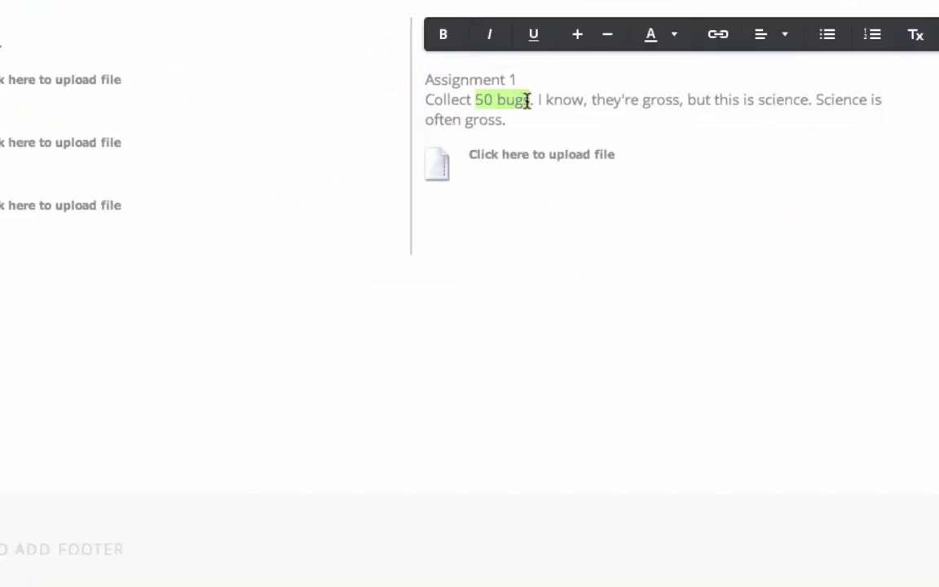
pyautogui.click(719, 43)
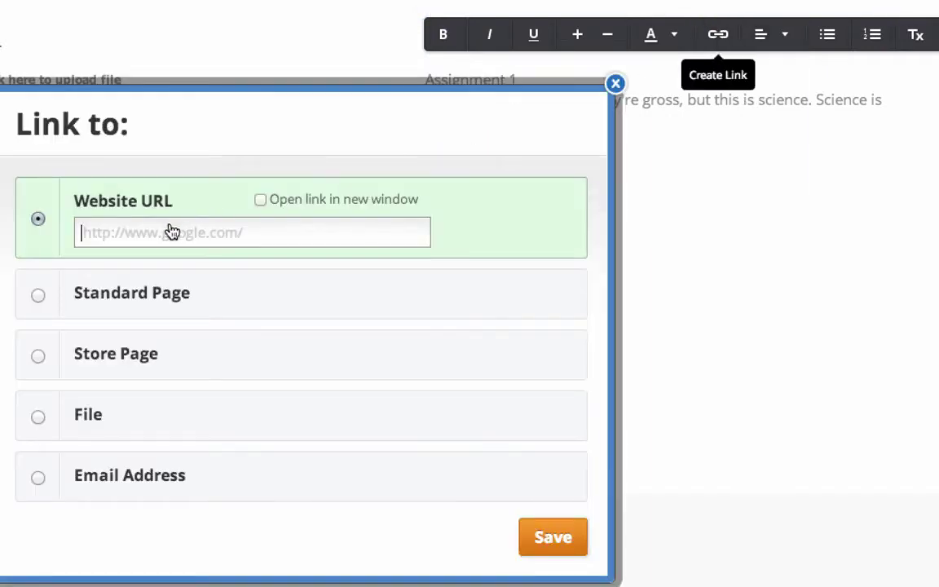
pyautogui.write('http://google.com')
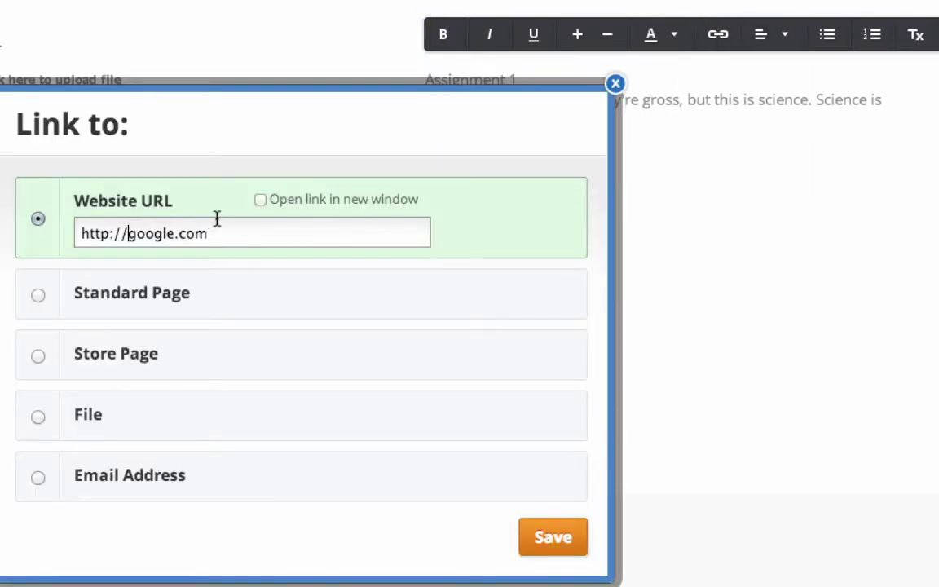
pyautogui.click(553, 538)
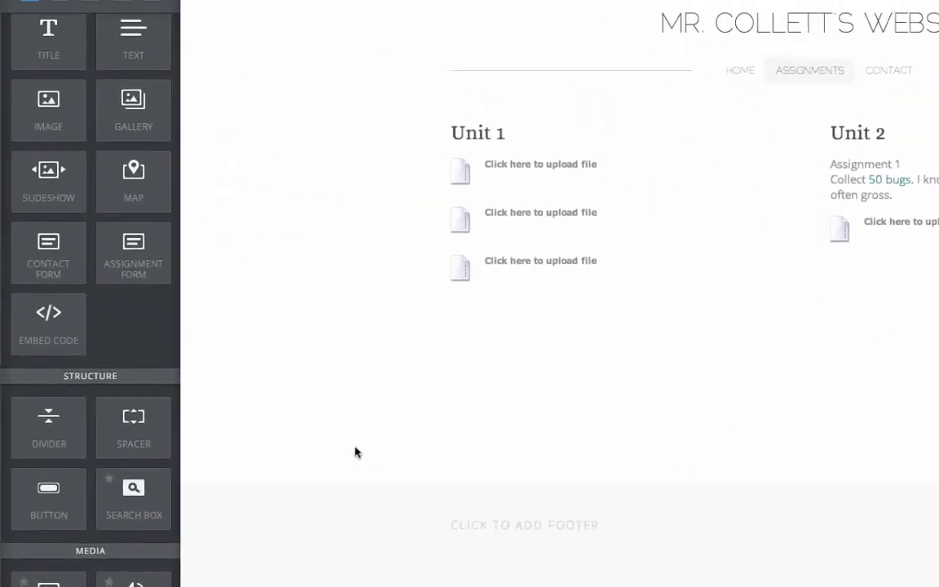
# Add a divider below the Unit 1 files and a title element reading "Unit 3" beneath it.
pyautogui.moveTo(49, 431); pyautogui.dragTo(617, 302)
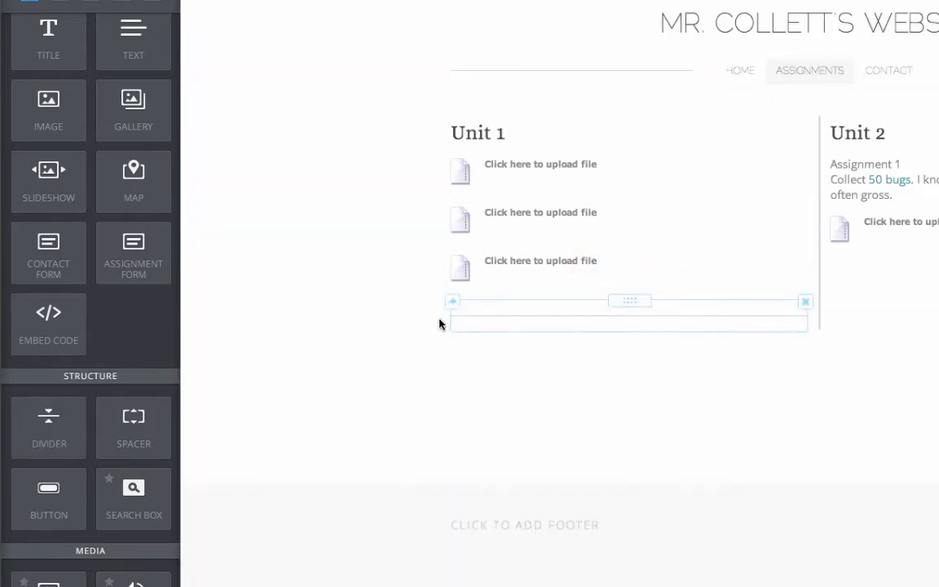
pyautogui.moveTo(45, 47); pyautogui.dragTo(518, 348)
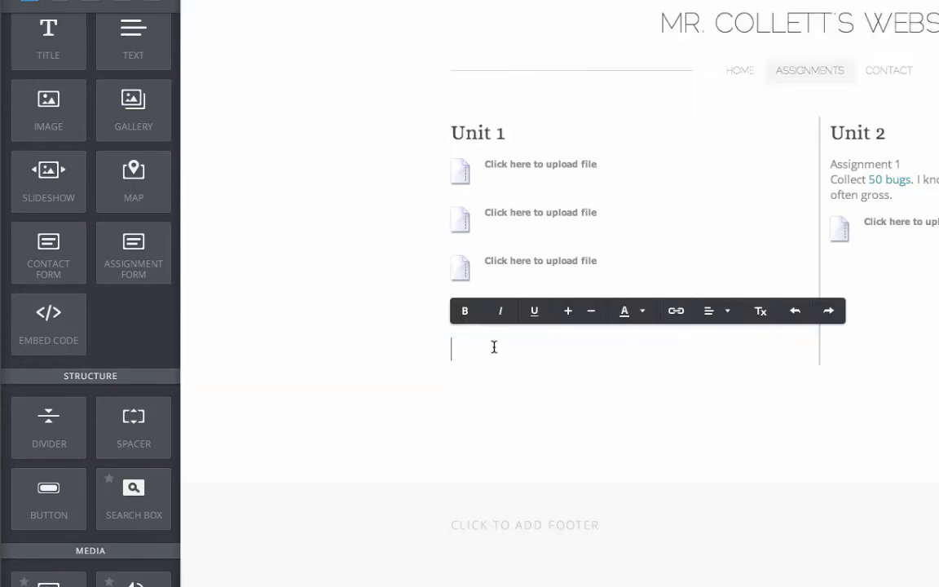
pyautogui.write('Unit 3')
pyautogui.click(609, 448)
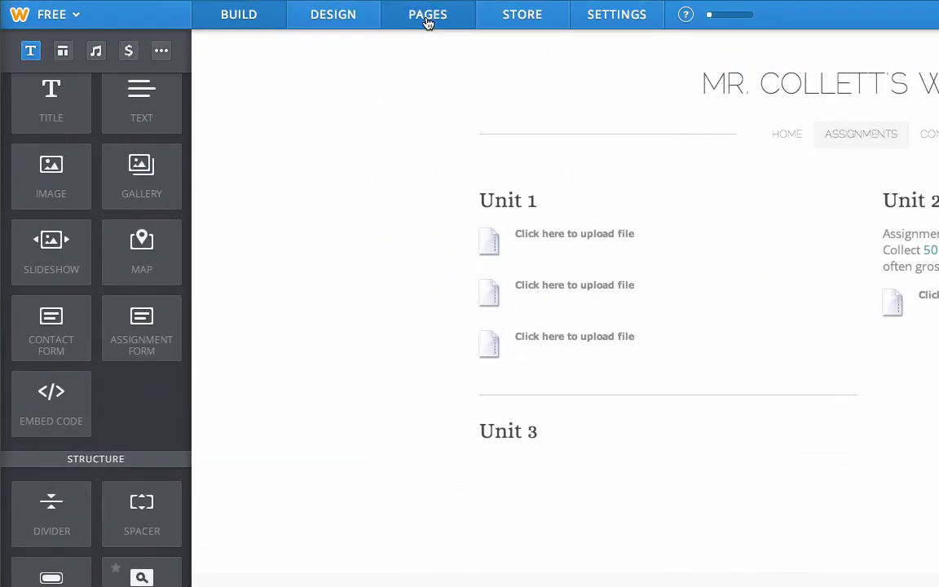
# Rename the Contact page to "Disclosure" and save it for editing.
pyautogui.click(428, 17)
pyautogui.click(150, 194)
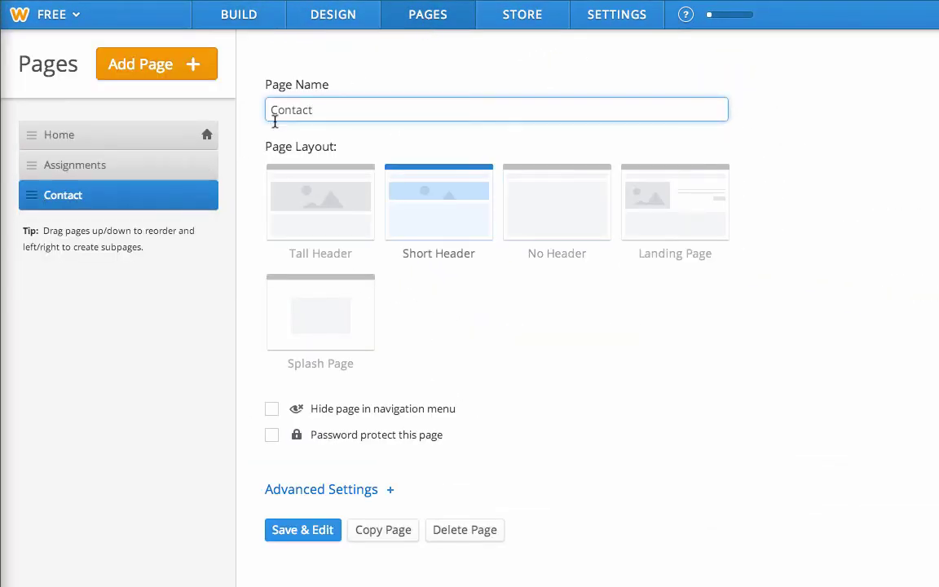
pyautogui.moveTo(329, 111); pyautogui.dragTo(260, 108)
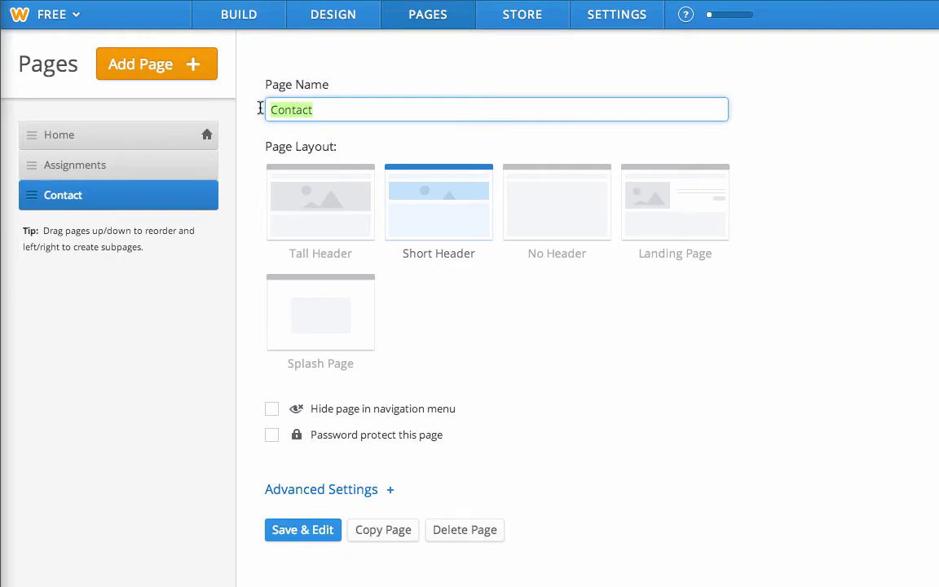
pyautogui.write('Disclosure')
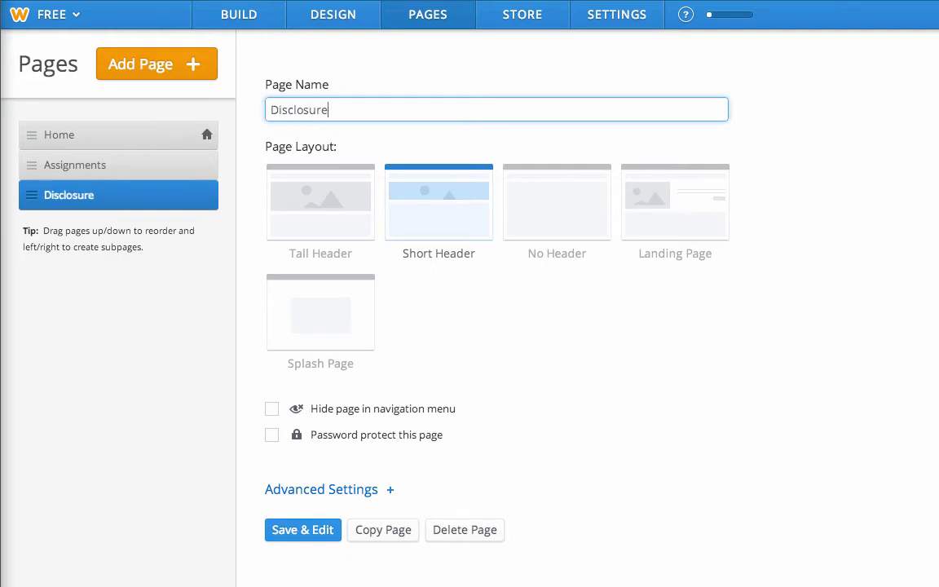
pyautogui.click(310, 539)
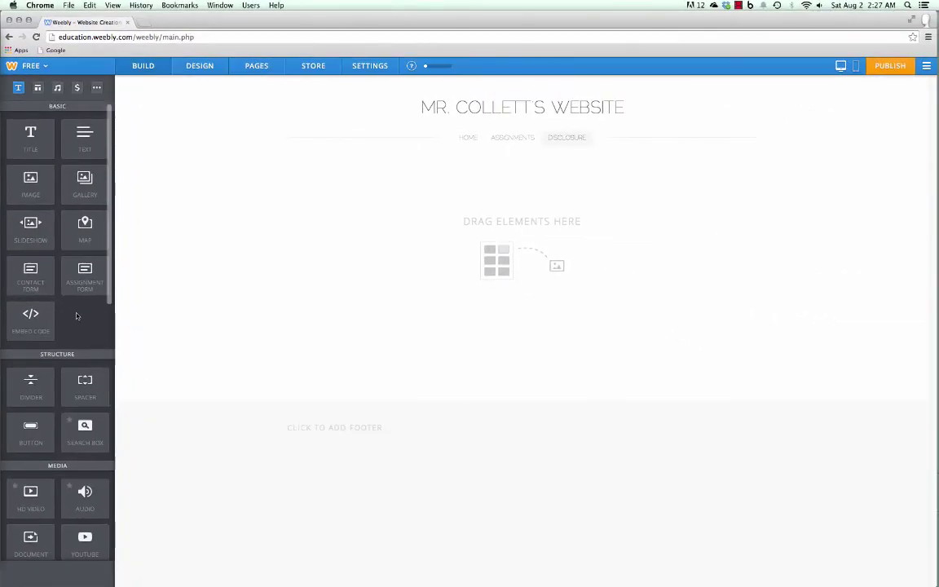
pyautogui.scroll(-3, 93, 315)
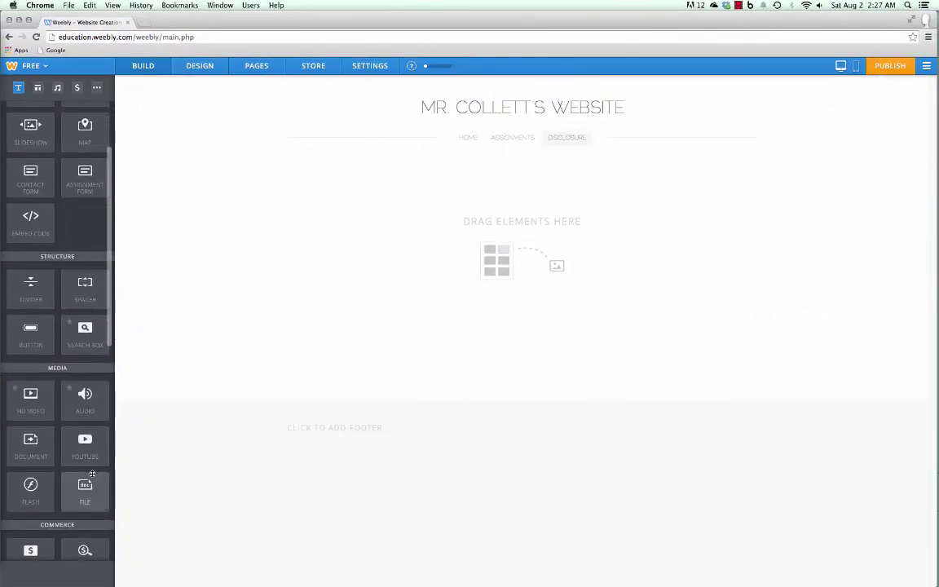
pyautogui.moveTo(86, 484); pyautogui.dragTo(486, 203)
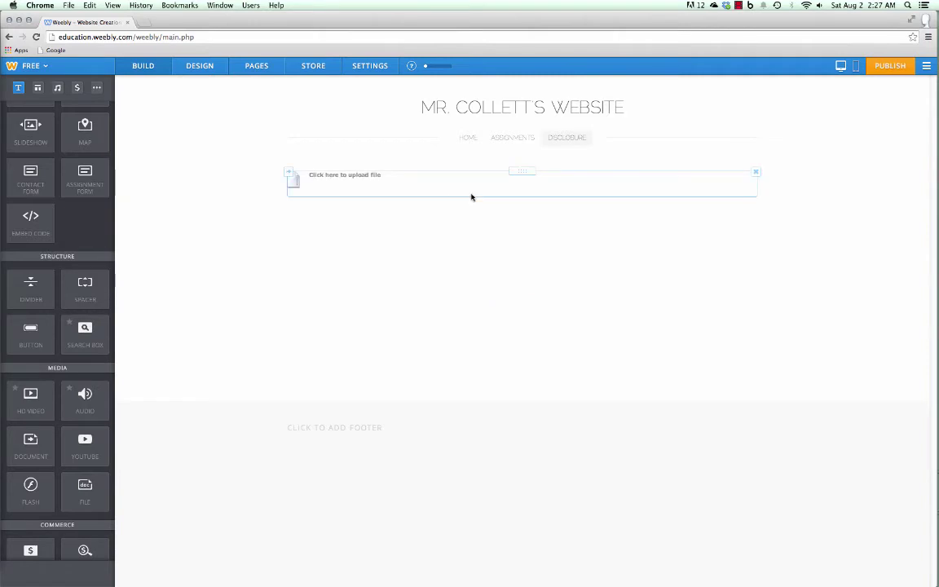
pyautogui.click(756, 172)
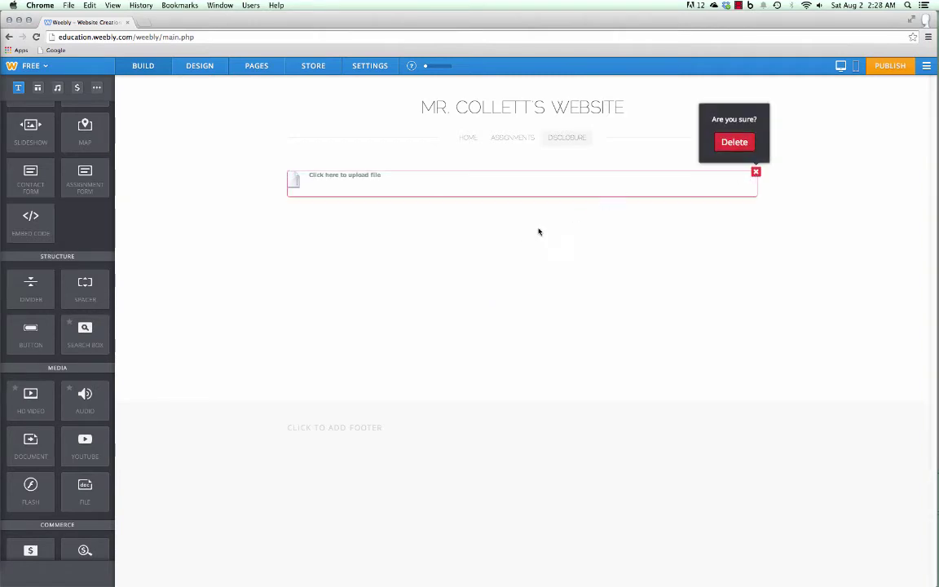
pyautogui.click(751, 143)
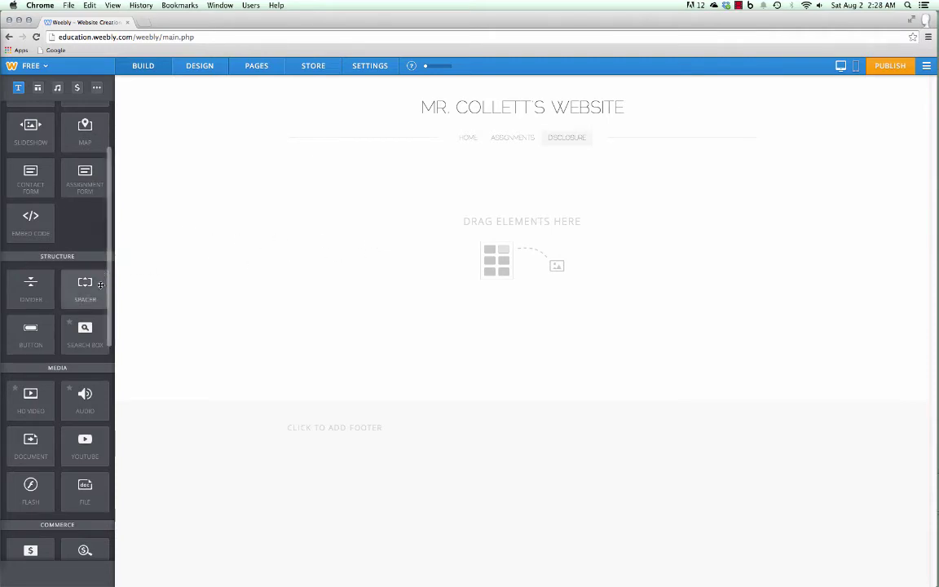
# Add a title element, a text element and a divider, stacked in that order, on the Disclosure page.
pyautogui.scroll(5, 80, 284)
pyautogui.moveTo(30, 134); pyautogui.dragTo(398, 199)
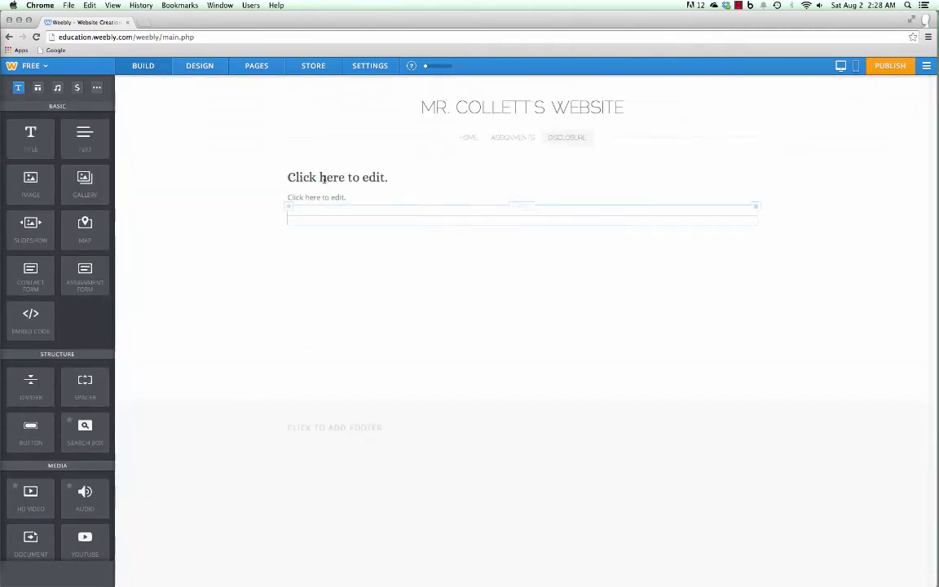
# Set the Disclosure page's title to "Science 3" and add a title element reading "Rules" below the divider.
pyautogui.click(323, 180)
pyautogui.write('Science 3')
pyautogui.click(338, 195)
pyautogui.moveTo(30, 134); pyautogui.dragTo(310, 241)
pyautogui.click(326, 236)
pyautogui.write('Rules')
# Add a text element under the Rules title with the bulleted list "No gum", "No food" and "No fun".
pyautogui.moveTo(85, 134); pyautogui.dragTo(404, 249)
pyautogui.click(484, 234)
pyautogui.write('No gum')
pyautogui.press('Return')
pyautogui.write('No food')
pyautogui.press('Return')
pyautogui.write('No fun')
pyautogui.click(257, 243)
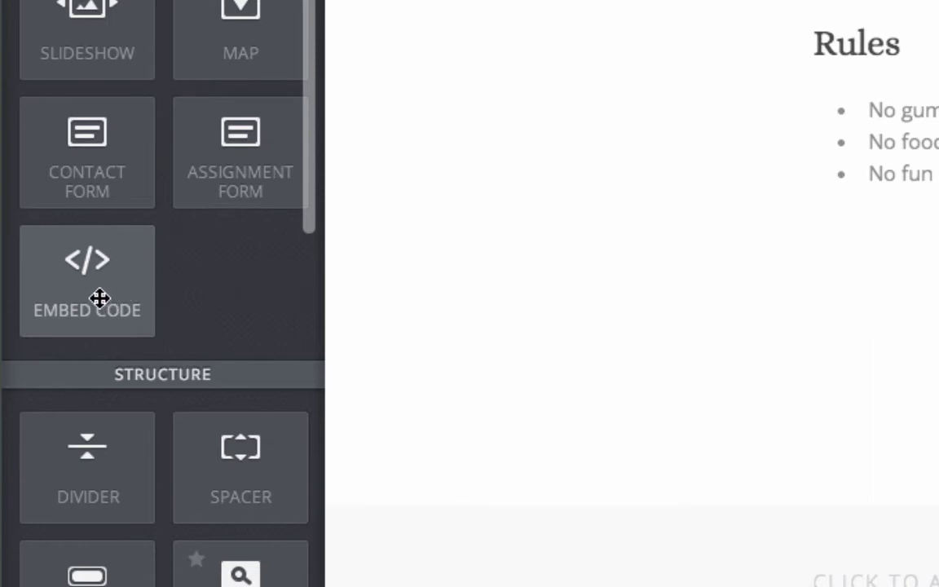
# Add an Embed Code element in a column beside the Science 3 content and paste the Google Form's iframe code into it.
pyautogui.click(100, 297)
pyautogui.moveTo(99, 296); pyautogui.dragTo(938, 0)
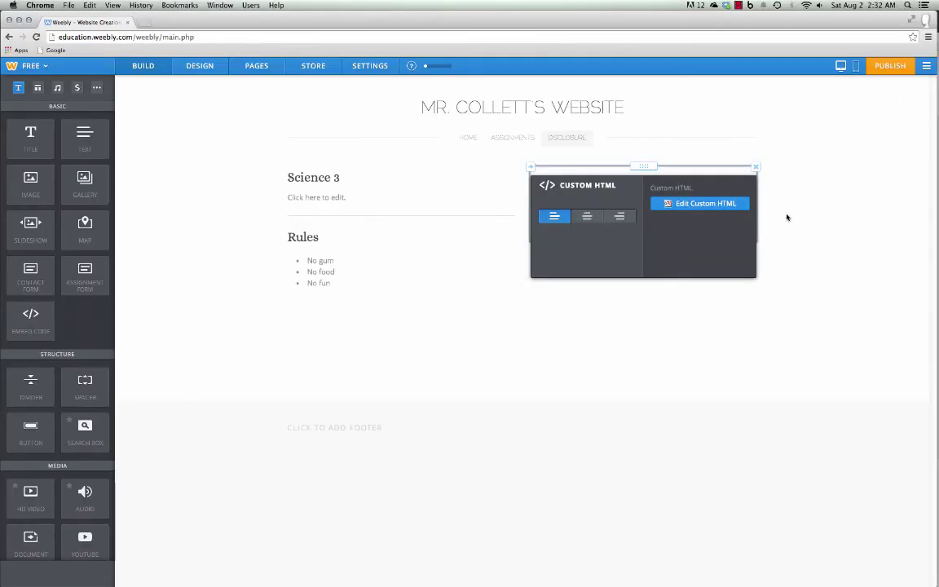
pyautogui.press('super+v')
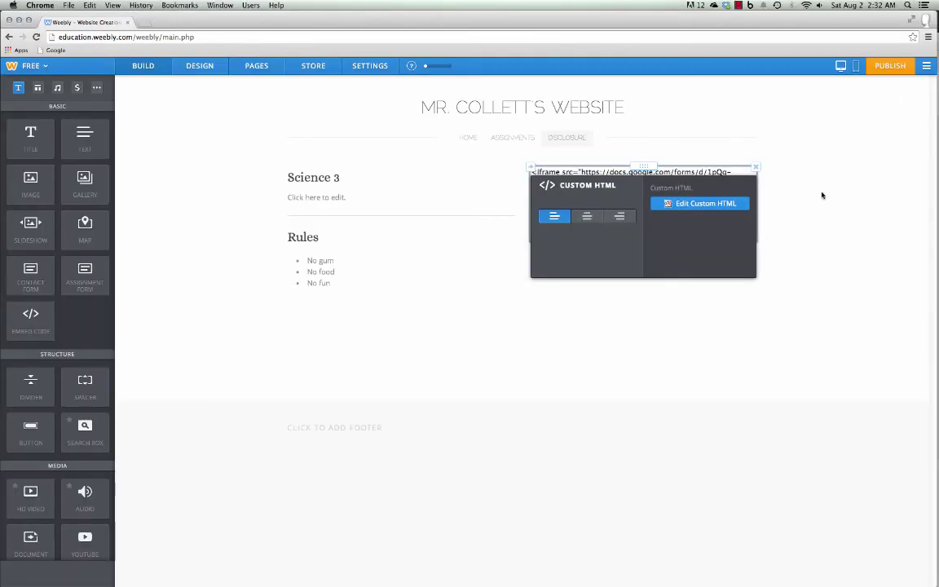
pyautogui.click(827, 197)
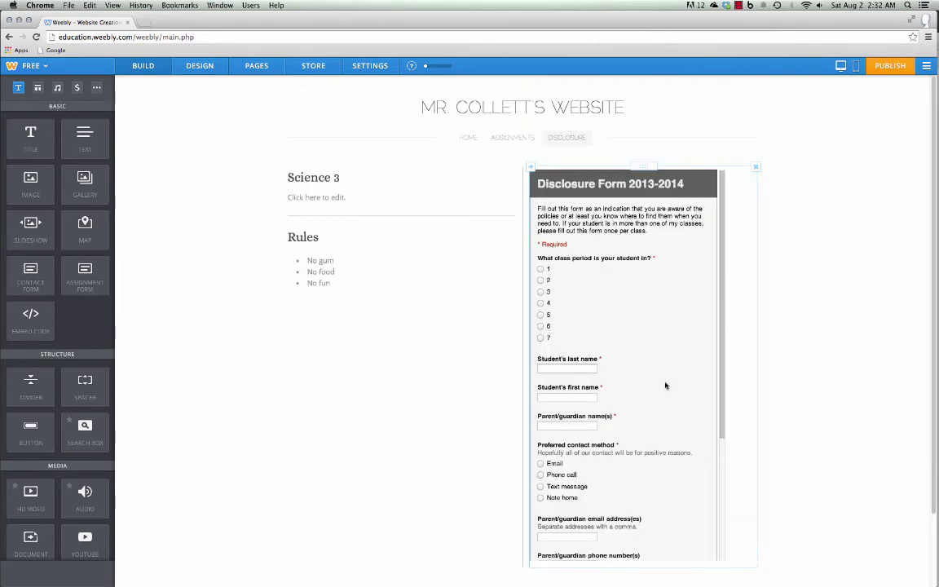
pyautogui.scroll(-1, 664, 383)
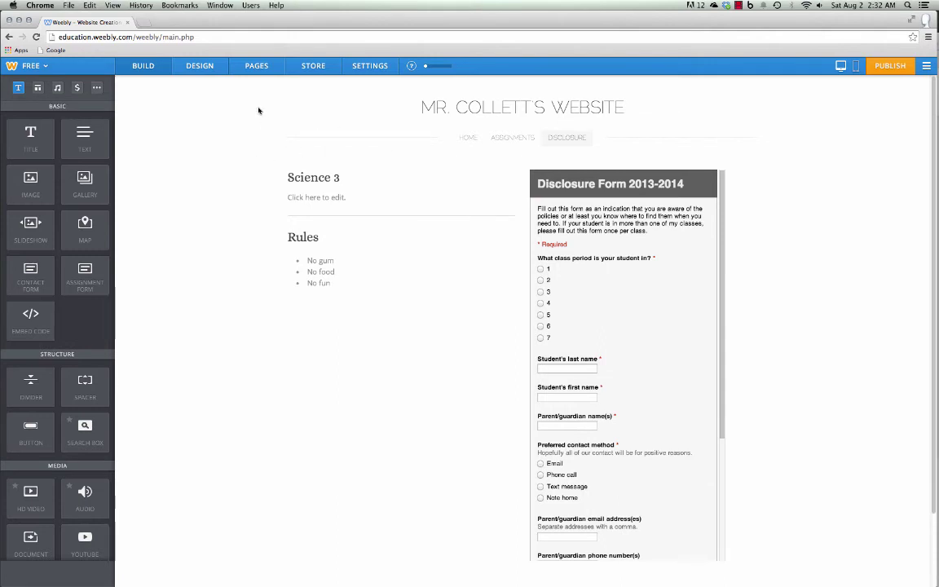
# Add a blog page named "Blog" and move it above Home in the page order.
pyautogui.click(490, 135)
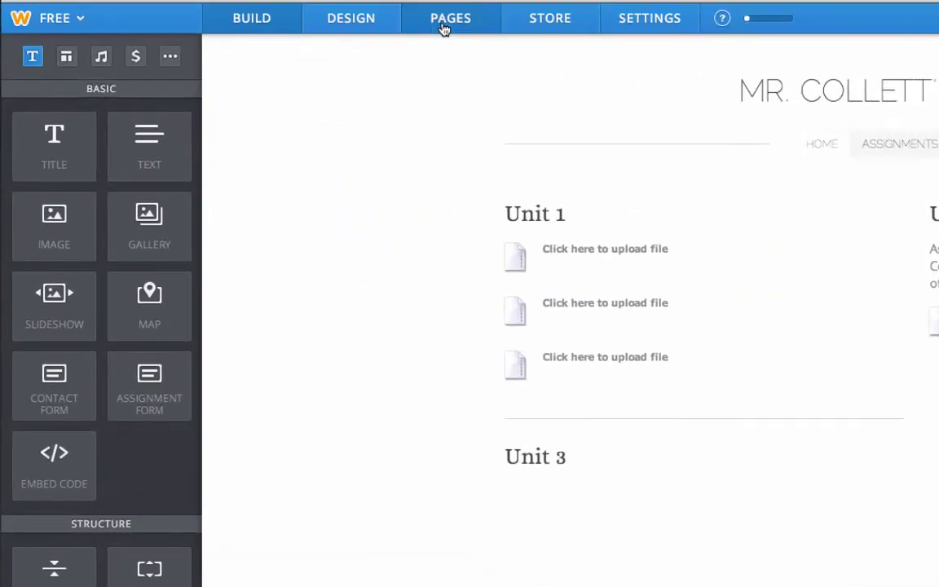
pyautogui.click(444, 28)
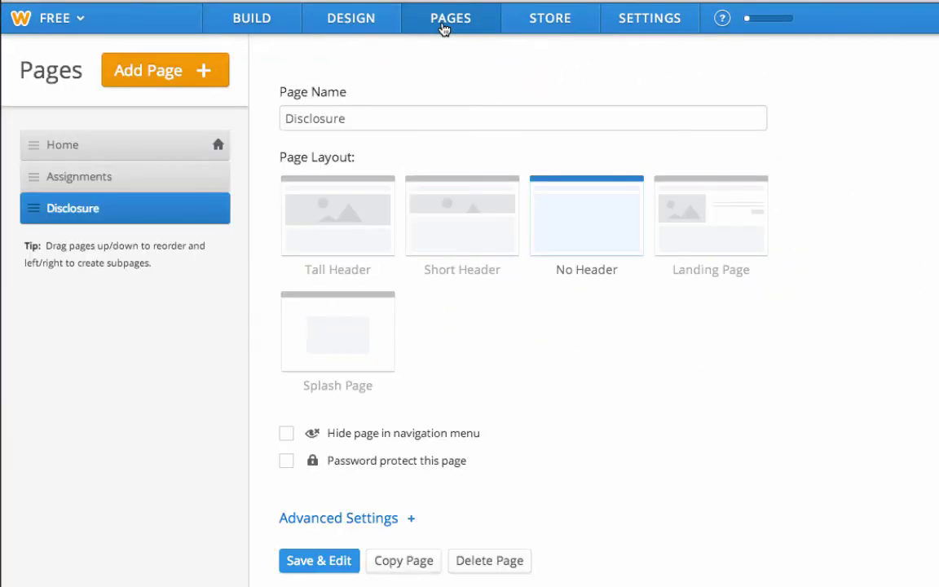
pyautogui.click(205, 69)
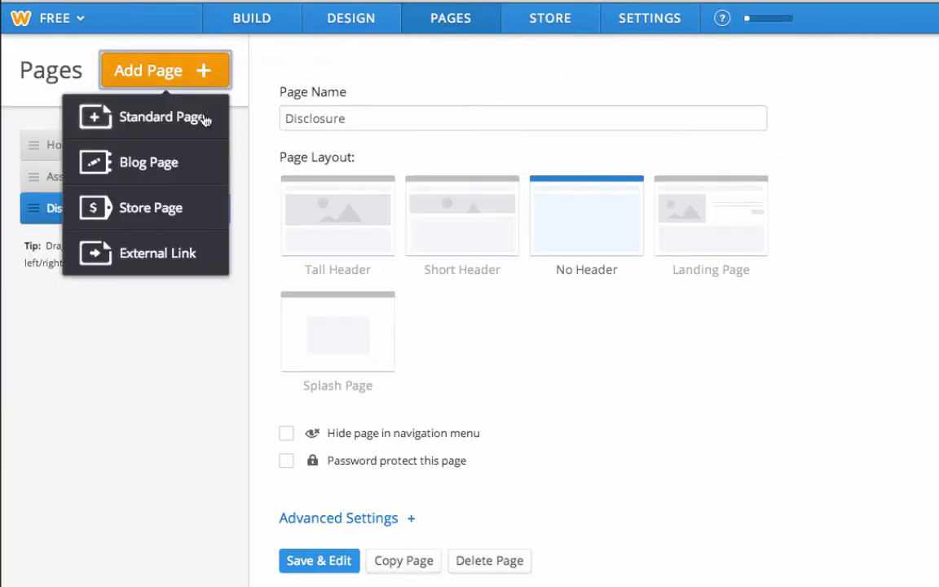
pyautogui.click(181, 163)
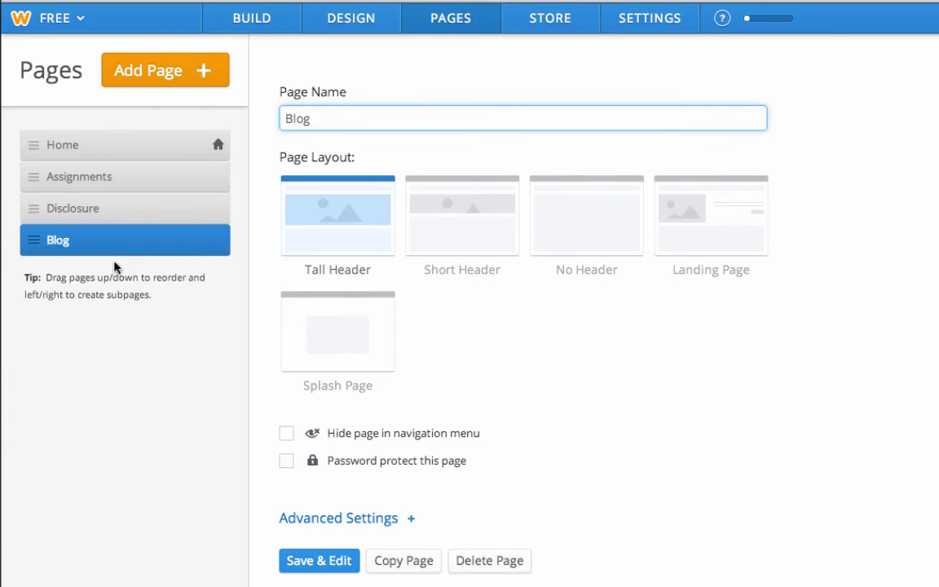
pyautogui.moveTo(120, 251); pyautogui.dragTo(119, 138)
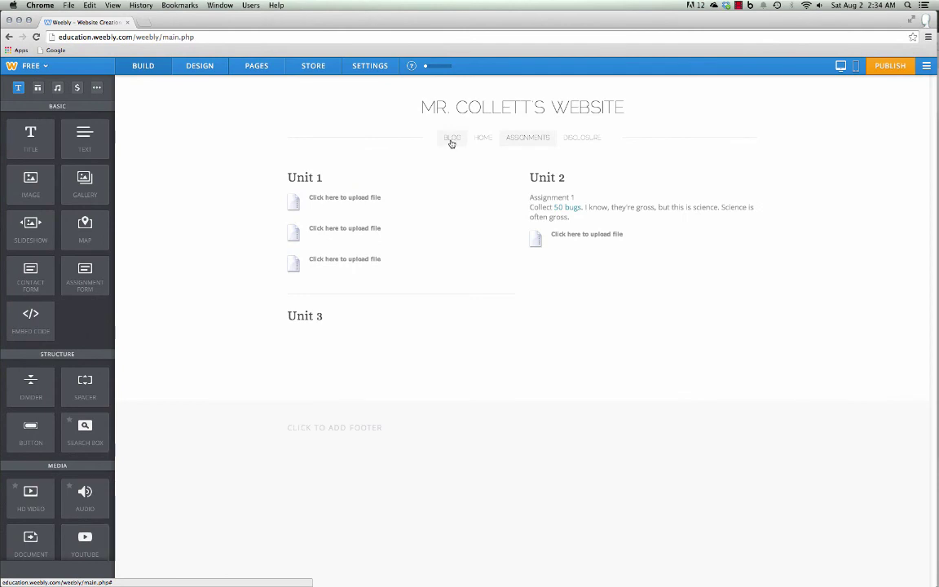
# Create a new post on the Blog page with an empty Embed Code element and save the post.
pyautogui.click(452, 140)
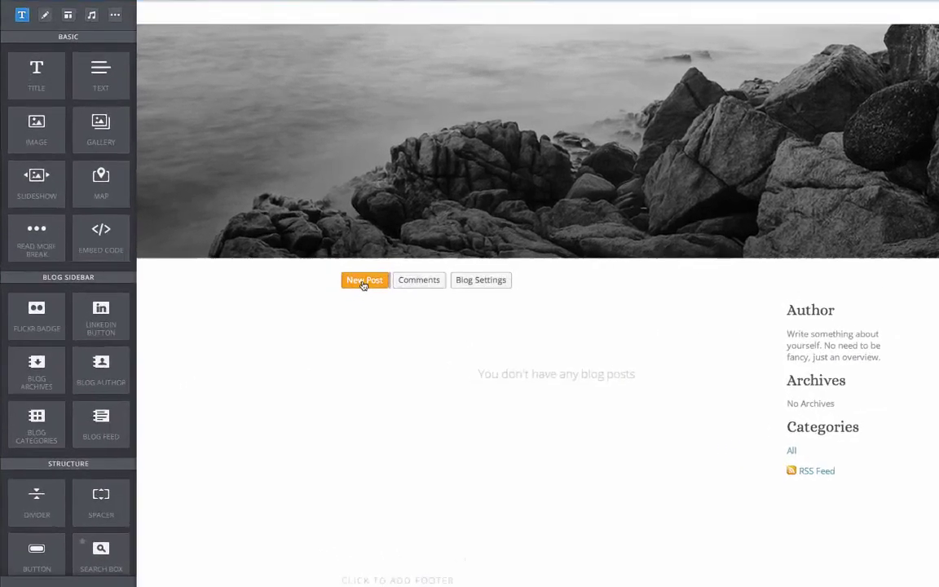
pyautogui.click(306, 313)
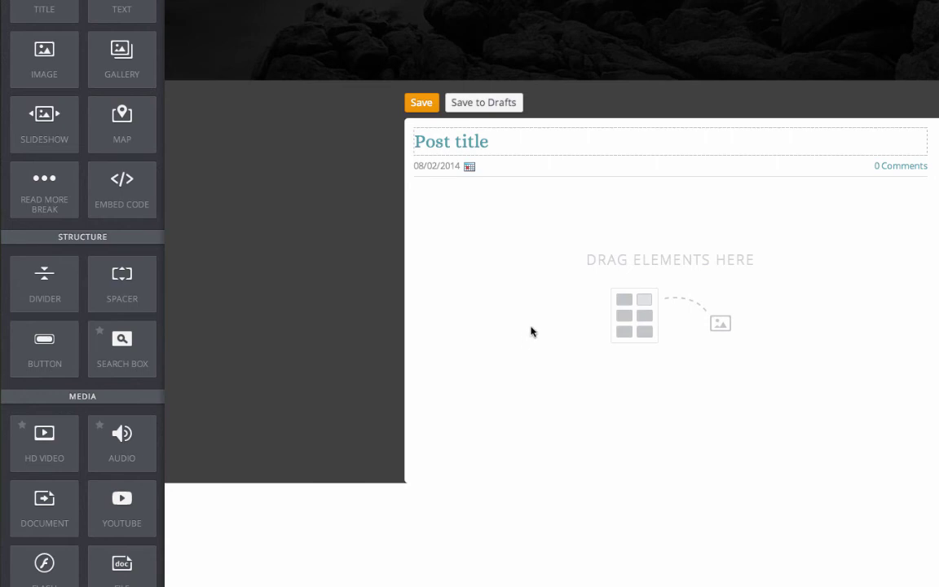
pyautogui.moveTo(124, 199); pyautogui.dragTo(633, 300)
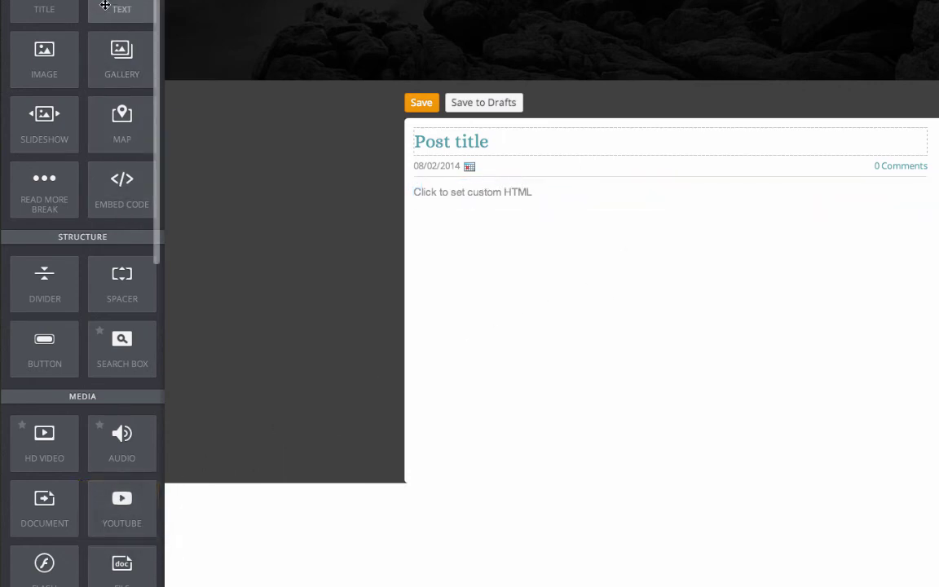
pyautogui.scroll(-2, 32, 489)
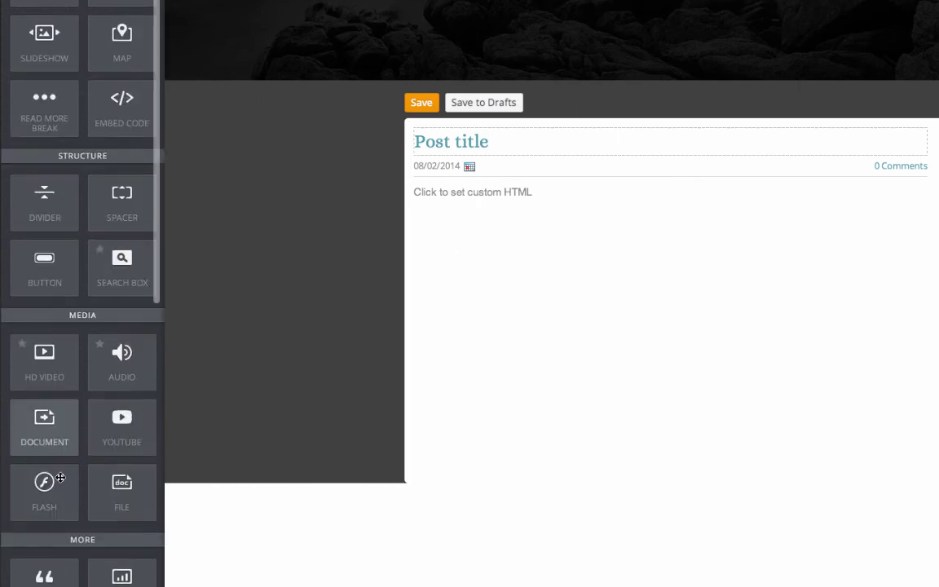
pyautogui.scroll(-2, 61, 477)
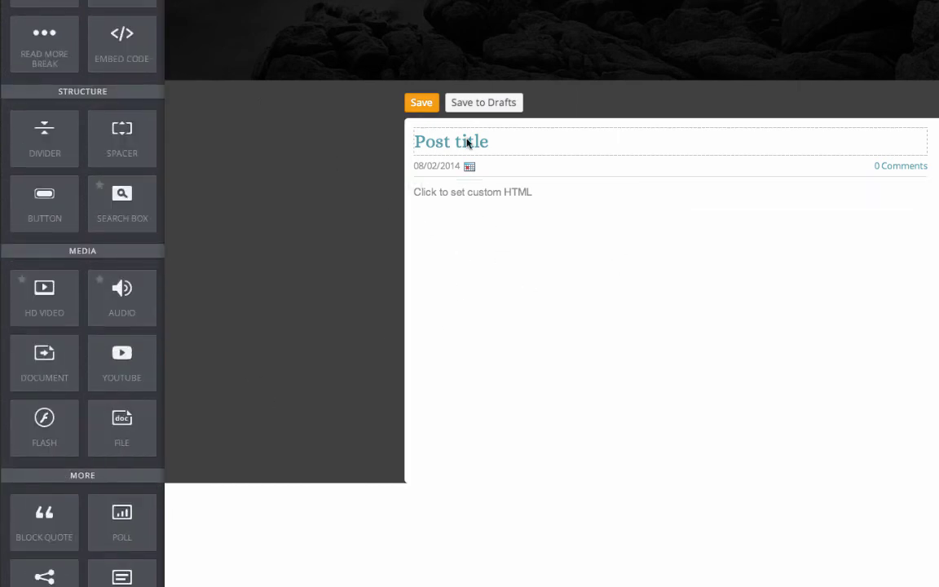
pyautogui.click(422, 106)
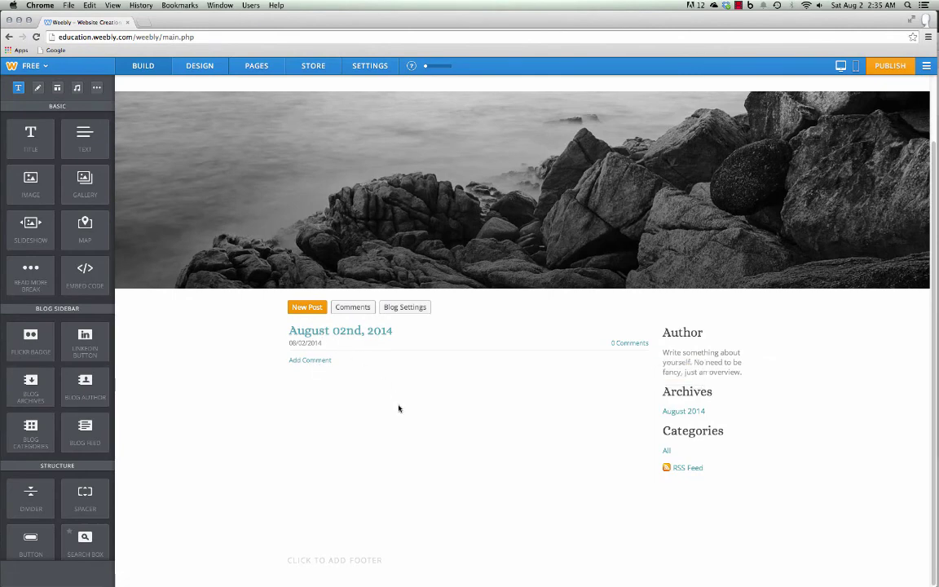
# Publish the website, return to the Weebly editor and dismiss the publication dialog.
pyautogui.scroll(2, 441, 411)
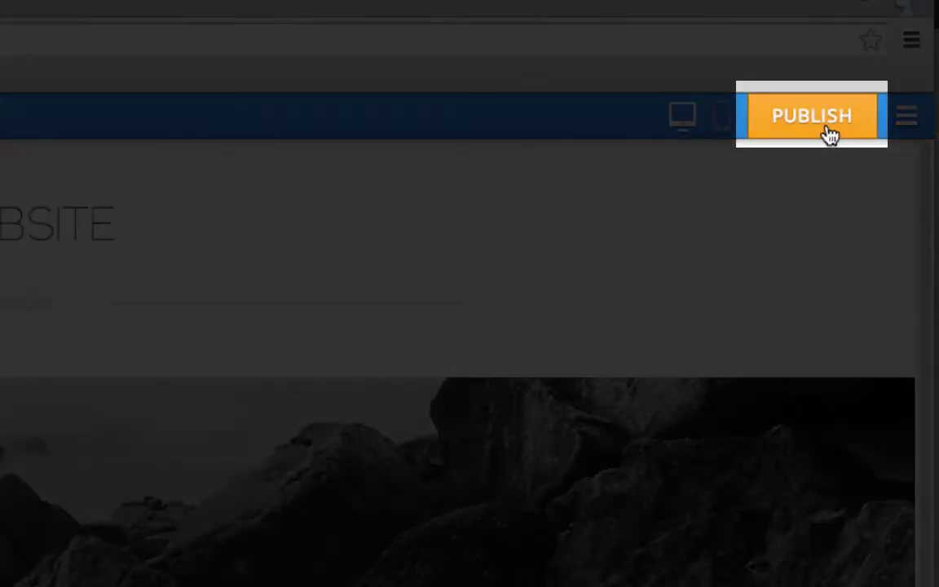
pyautogui.click(828, 134)
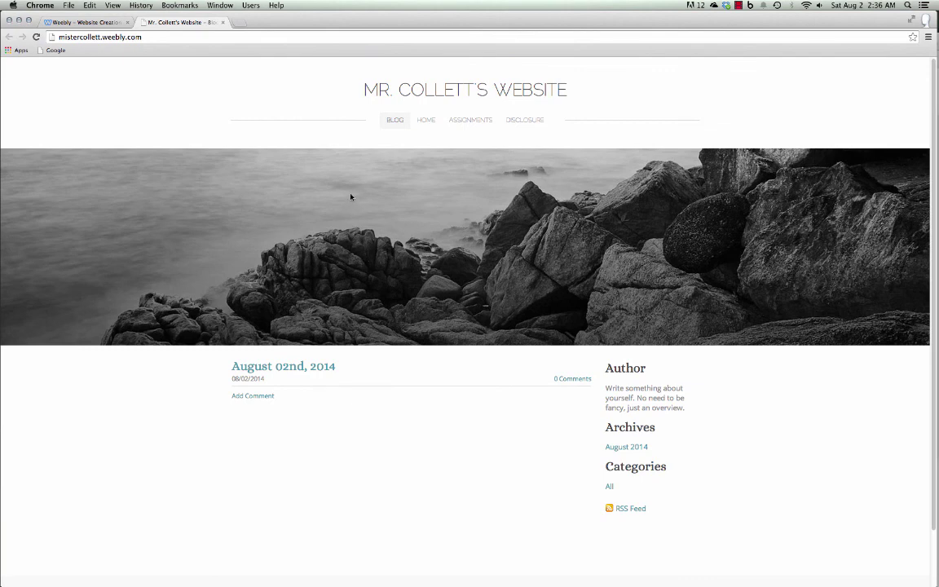
pyautogui.click(105, 22)
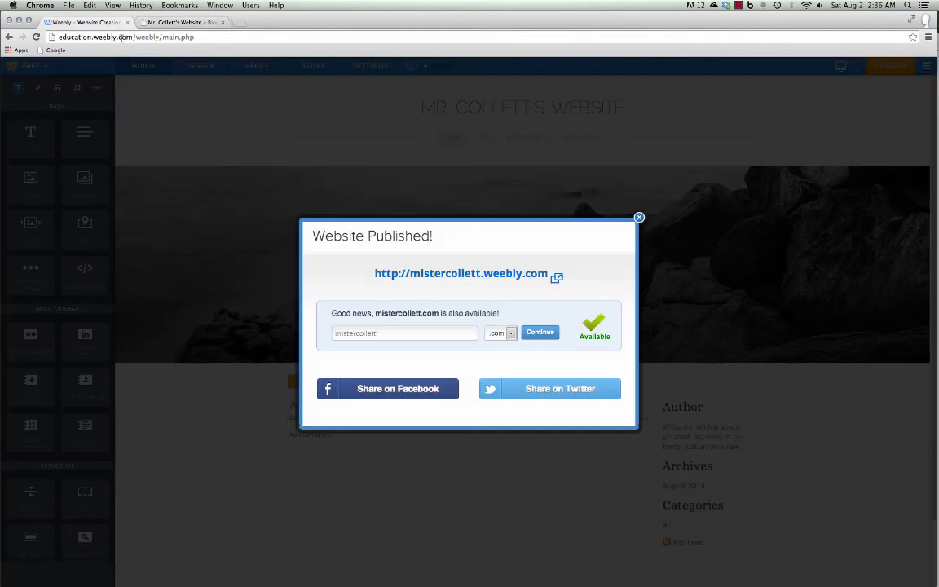
pyautogui.click(640, 217)
# Review the Home and Assignments pages in the editor and glance at the published site.
pyautogui.click(484, 137)
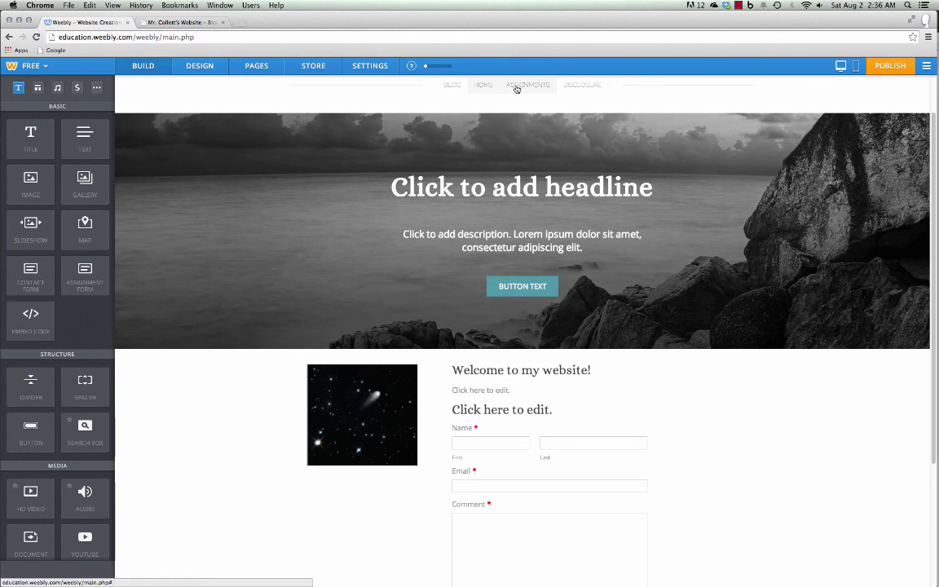
pyautogui.click(516, 86)
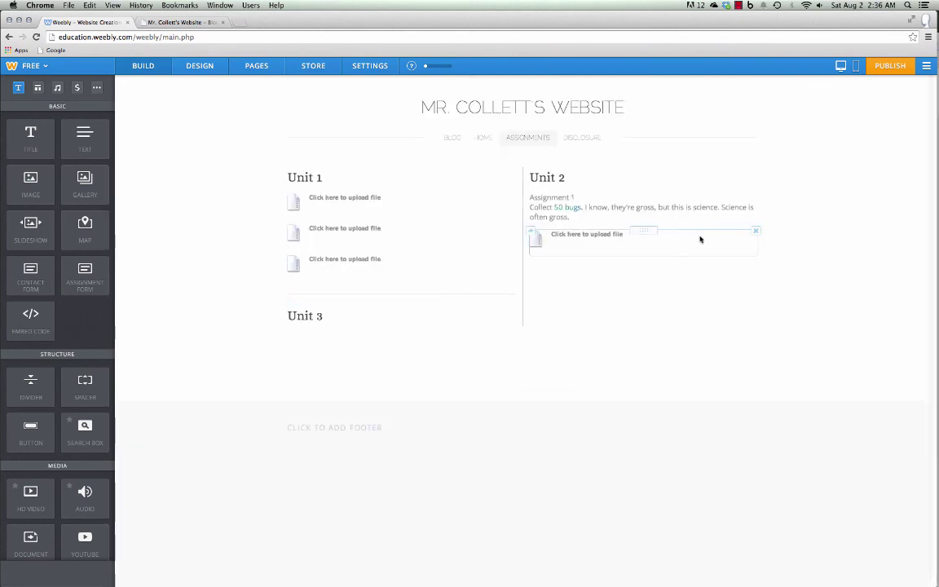
pyautogui.click(202, 26)
pyautogui.click(106, 25)
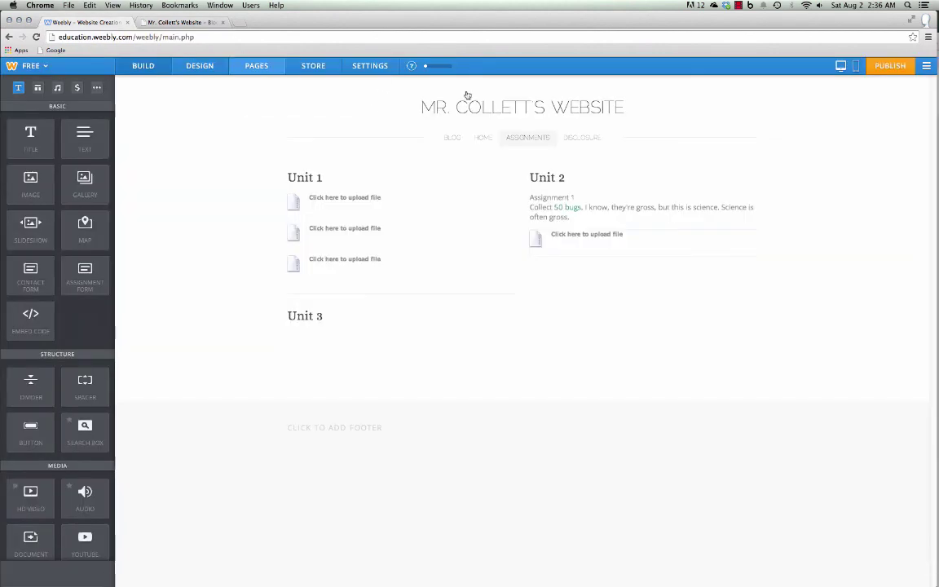